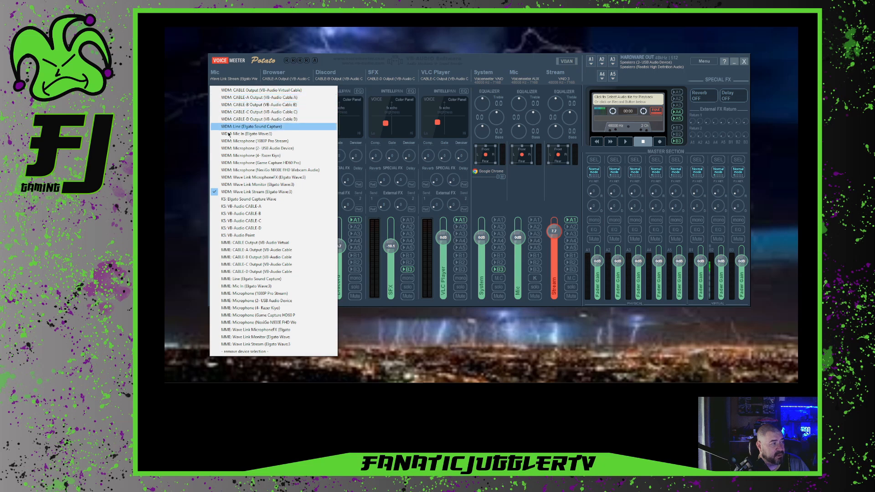
Assign WDM: Wave Link Stream (Elgato Wave:3) to the first Mic strip and check the Browser strip's input device
click(243, 192)
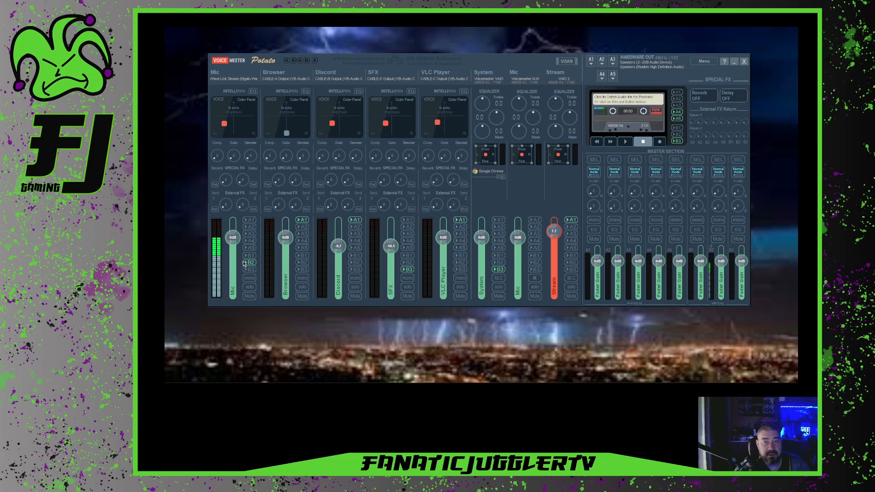
click(279, 80)
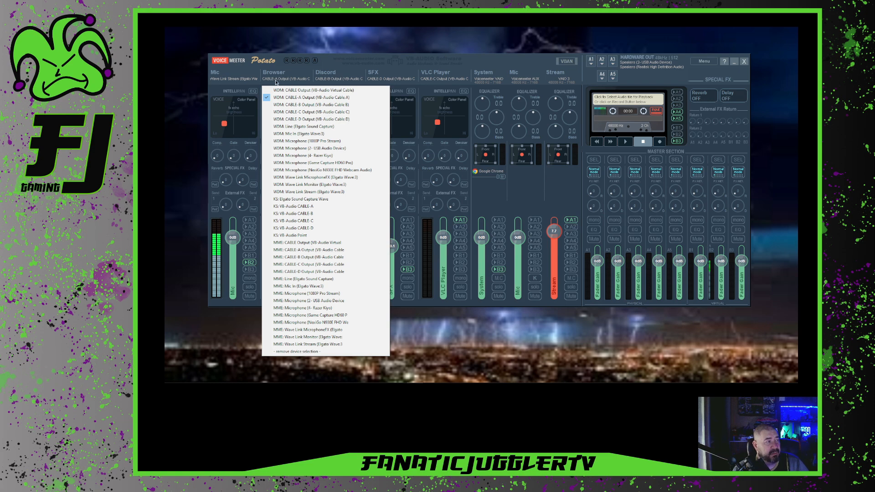
click(298, 78)
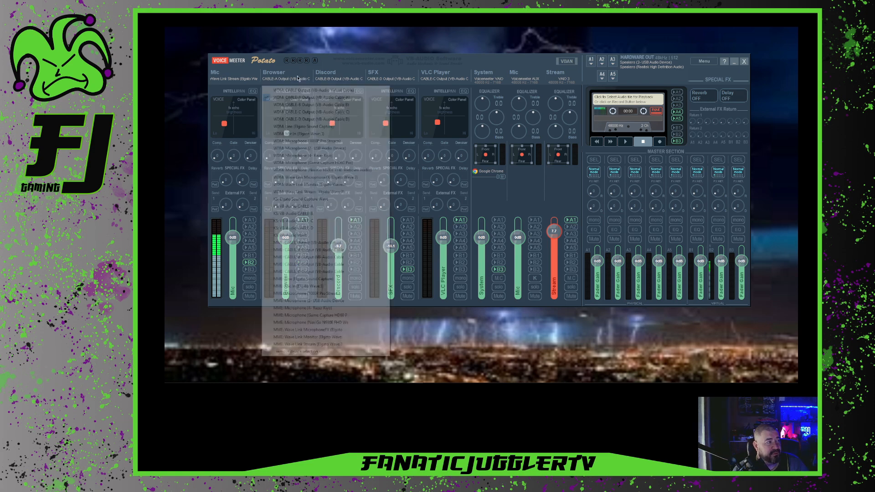
click(356, 40)
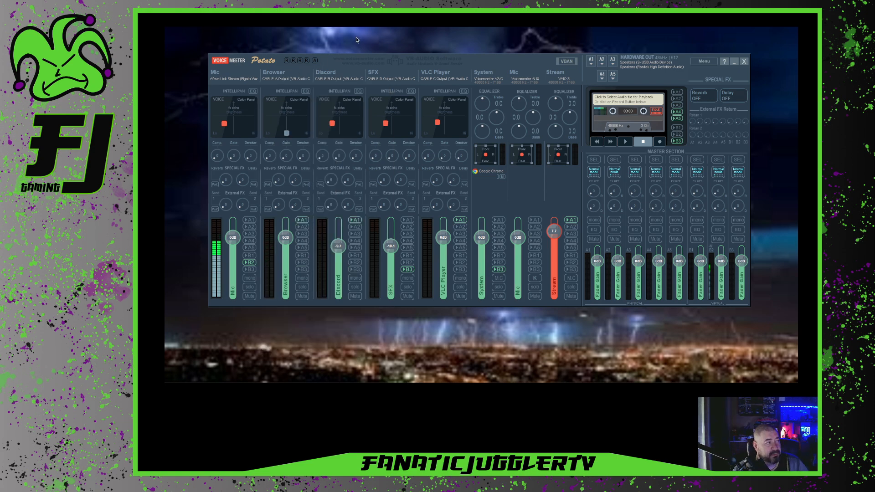
Review the input devices assigned to the Discord, SFX and VLC Player strips
click(332, 80)
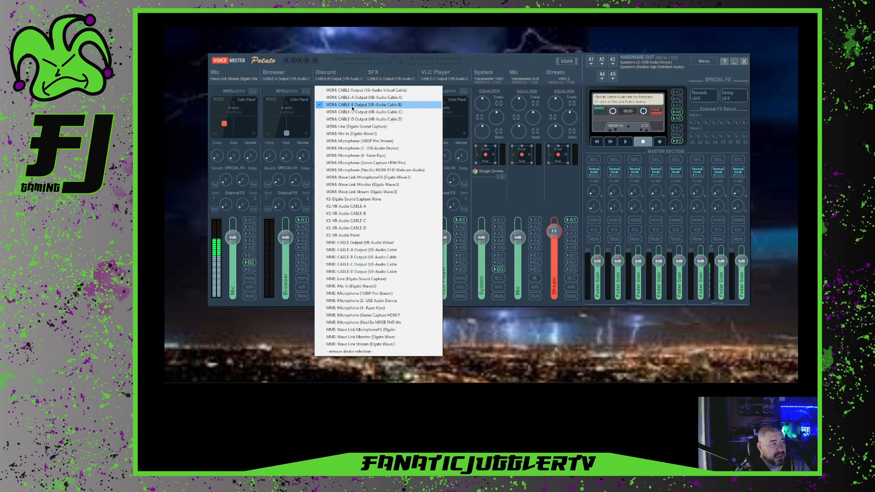
click(385, 74)
click(385, 78)
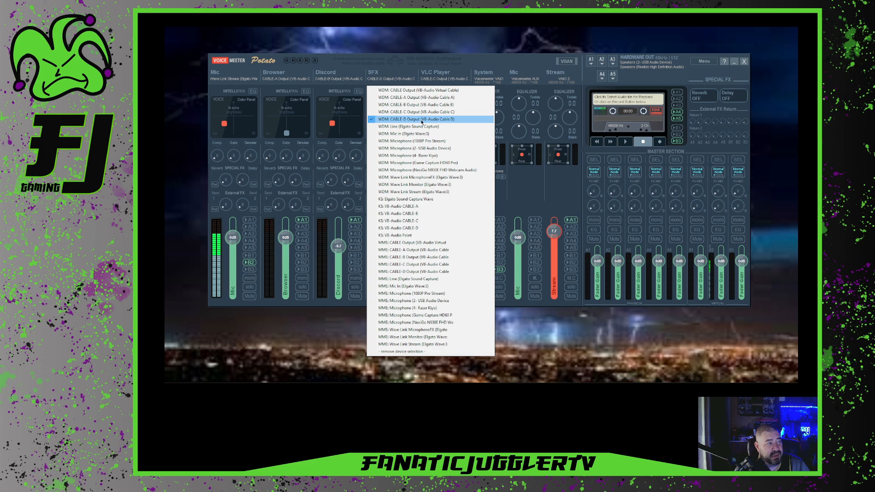
click(437, 75)
click(438, 75)
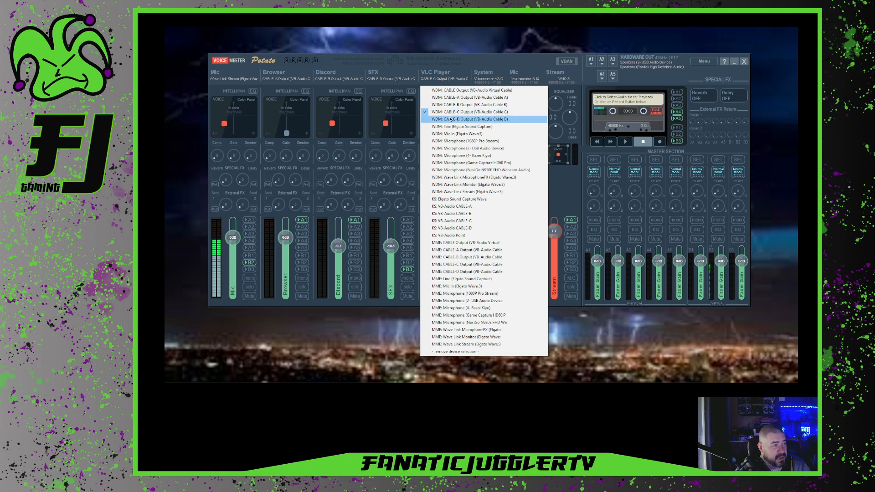
click(500, 63)
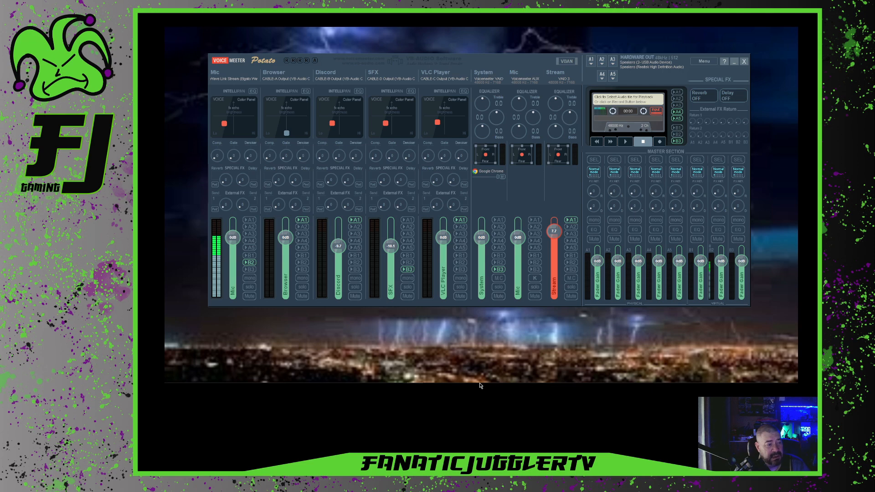
Switch to the Windows Sound settings and choose VoiceMeeter Input (VB-Audio VoiceMeeter VAIO) as the output device
mouse_move(482, 383)
click(593, 377)
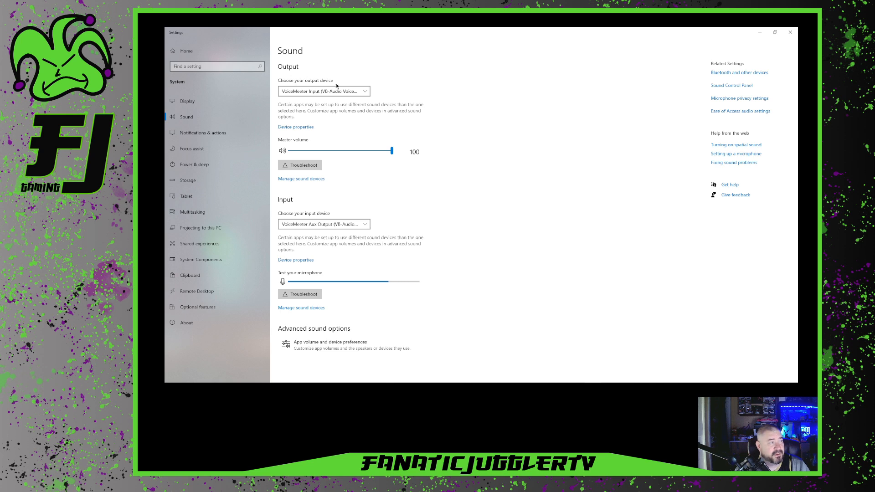
click(312, 92)
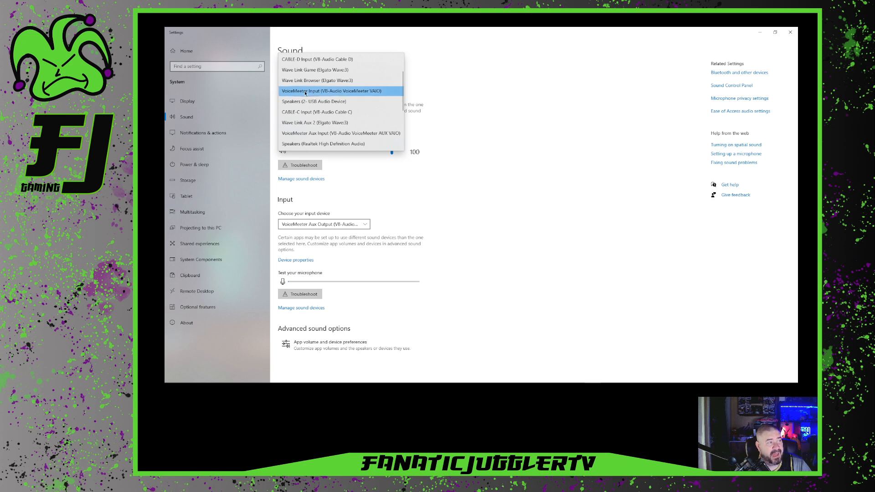
click(353, 92)
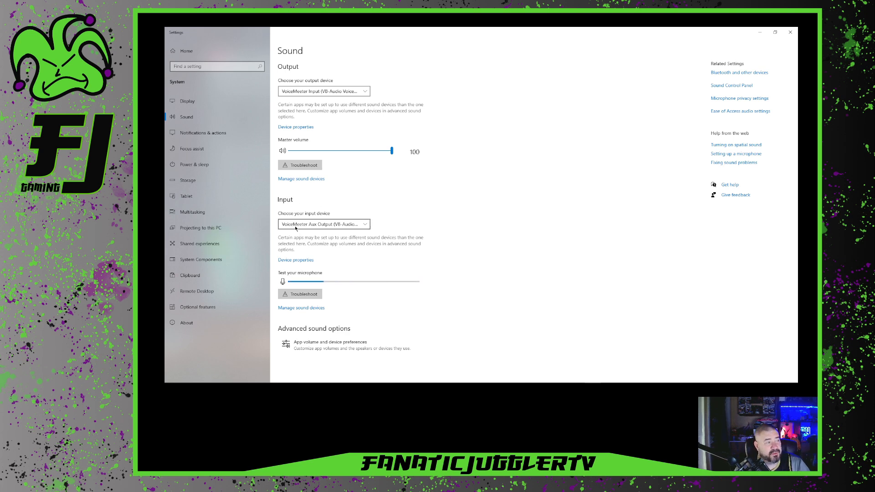
Look through the available sound input devices without changing the current selection
click(365, 225)
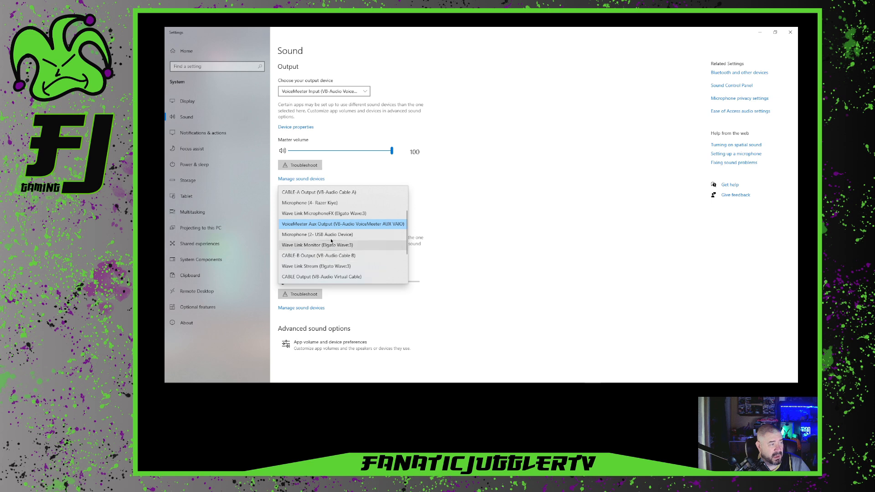
scroll(312, 241, down, 3)
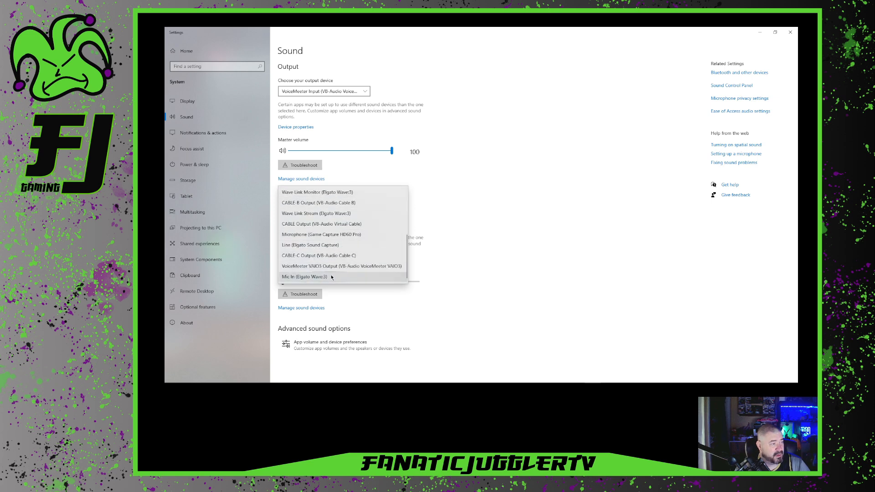
scroll(342, 255, up, 3)
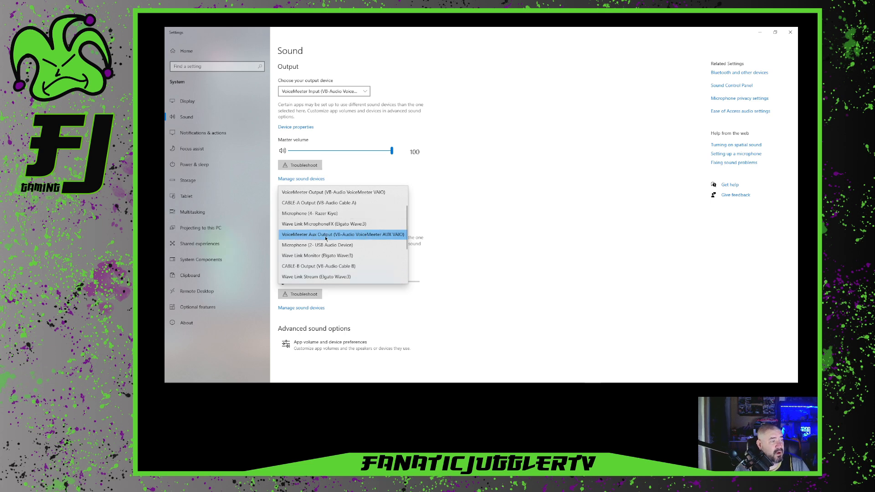
click(466, 191)
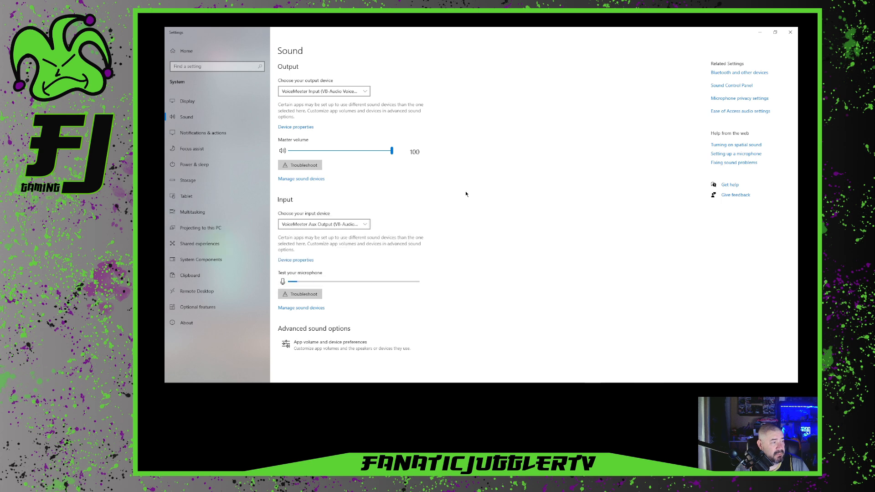
Open the app volume and device preferences and check the output device assigned to Wave Link
click(315, 345)
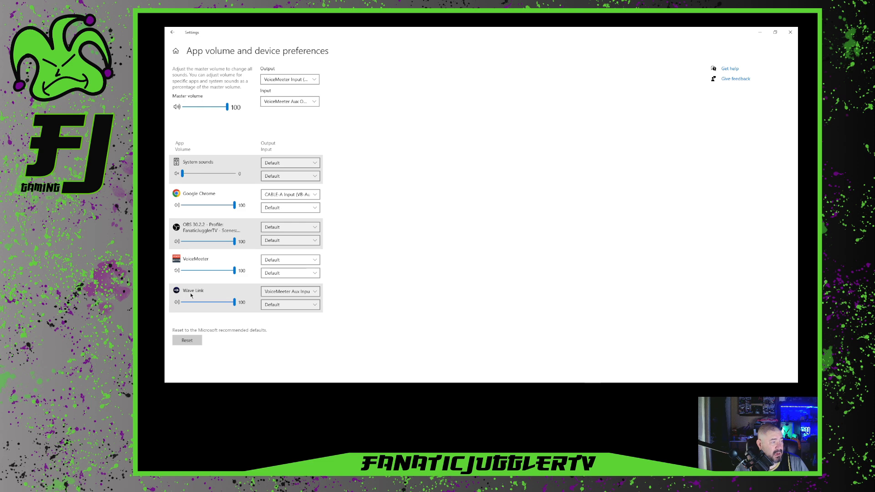
click(314, 293)
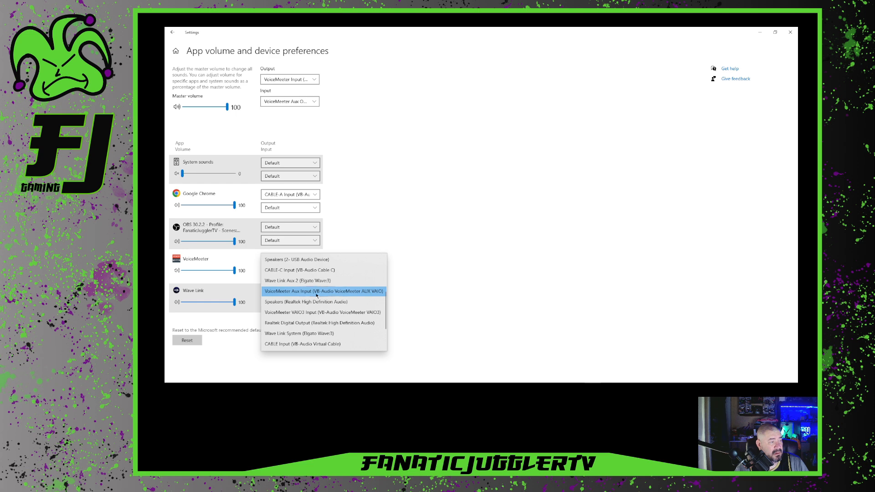
click(413, 228)
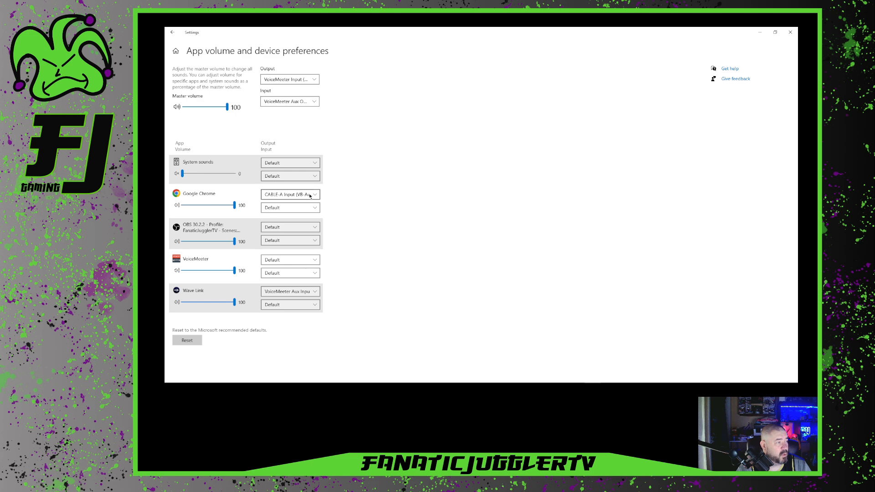
Launch Streamlabs Chatbot to get it listed among the apps in the volume preferences
mouse_move(411, 382)
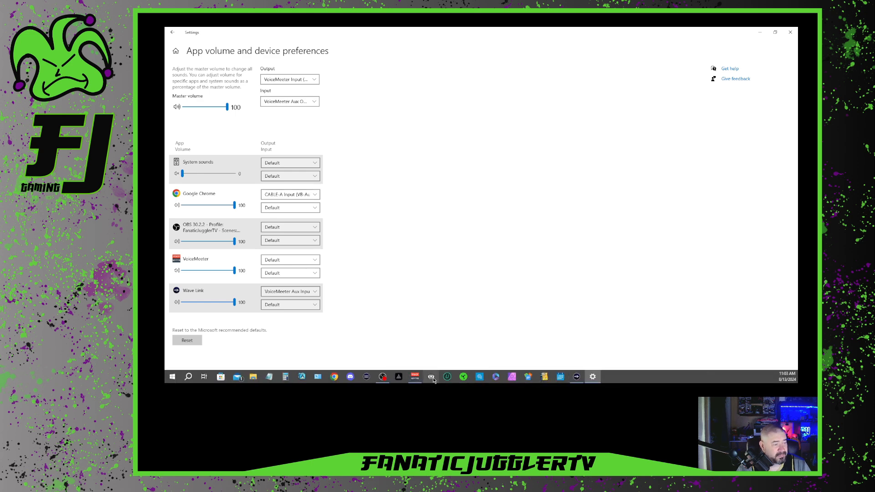
click(435, 379)
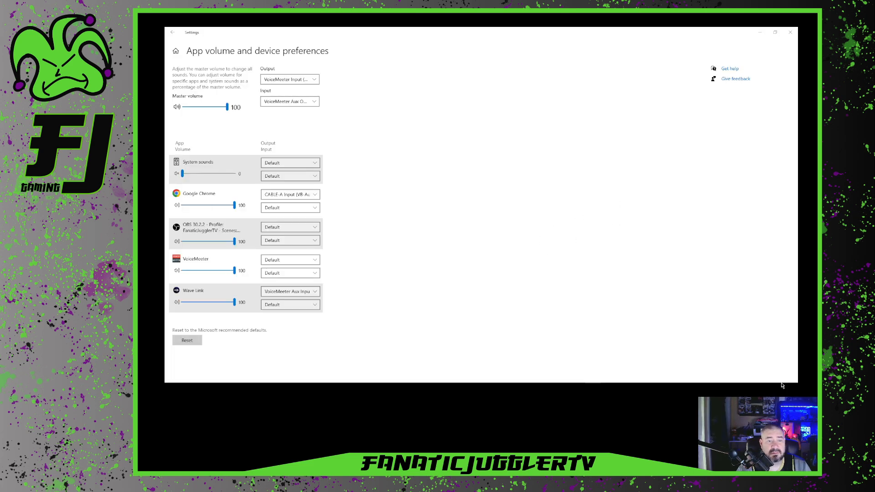
mouse_move(432, 378)
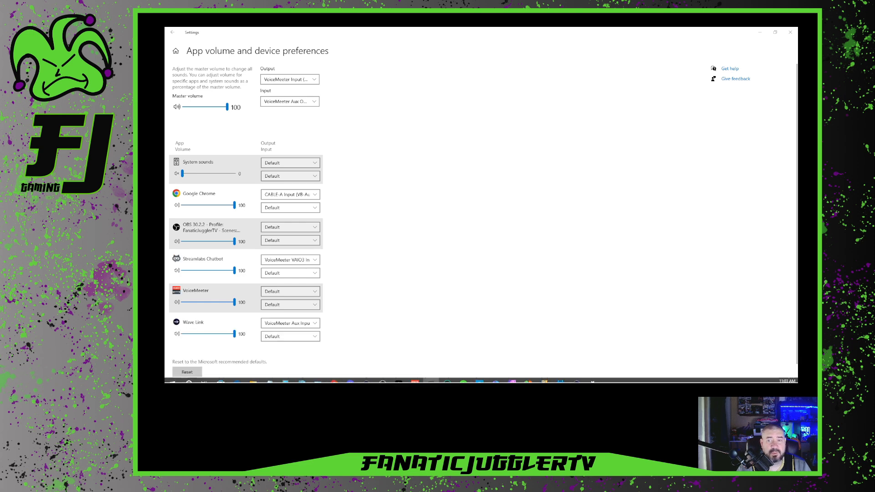
Bring up Discord, move its window beside the app list, and open its Voice & Video settings
mouse_move(496, 382)
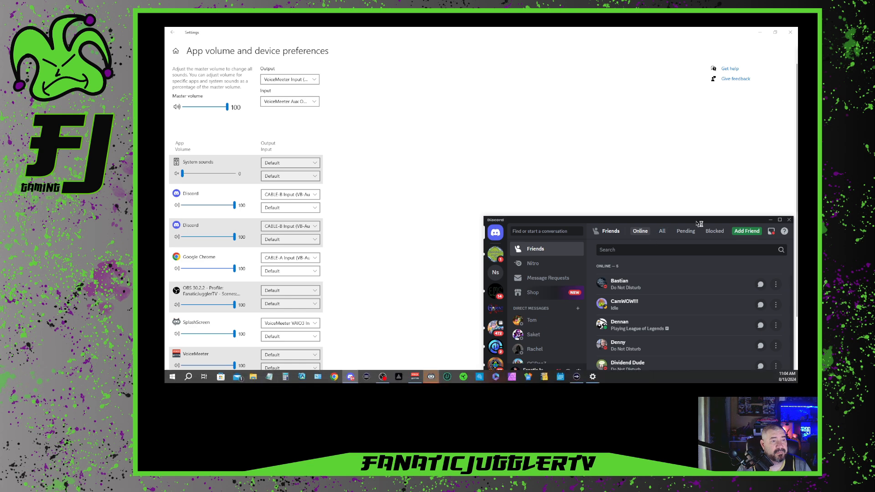
drag(694, 222, 544, 99)
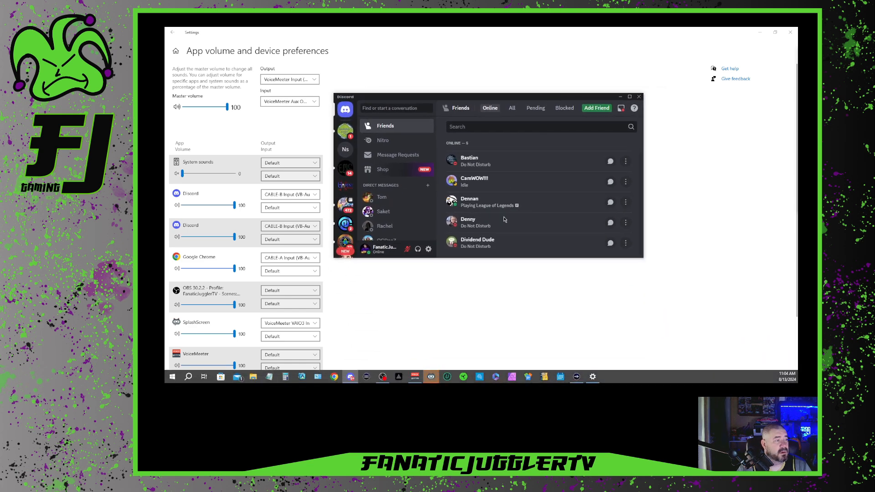
click(345, 170)
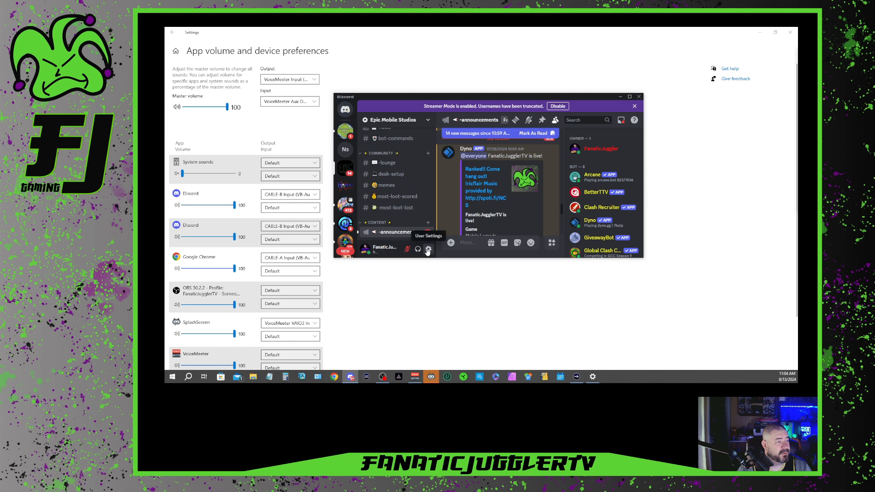
click(428, 249)
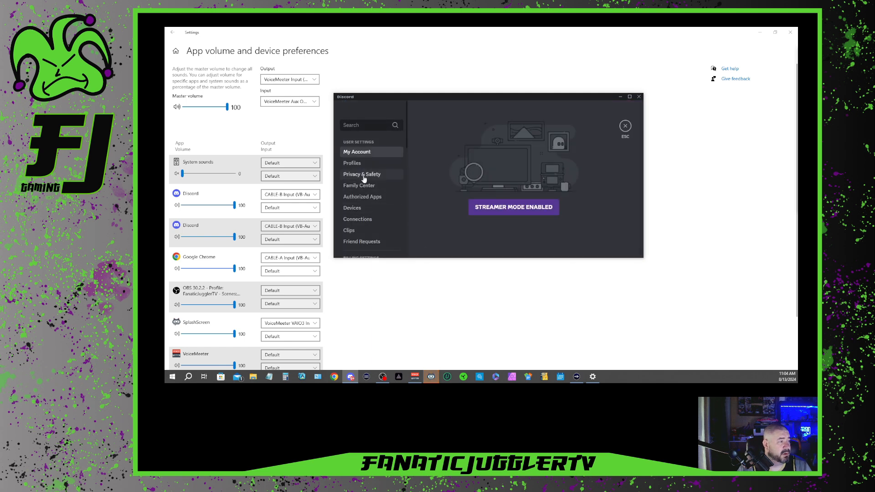
scroll(364, 175, down, 3)
scroll(364, 181, down, 3)
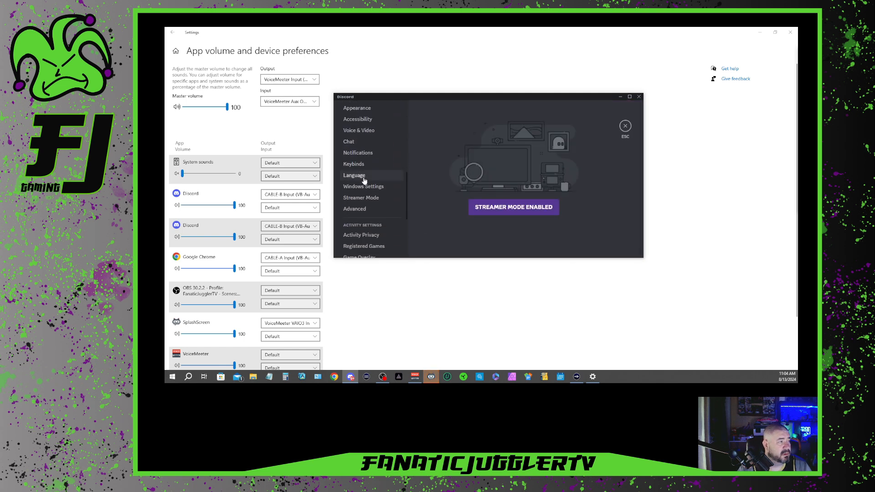
click(362, 132)
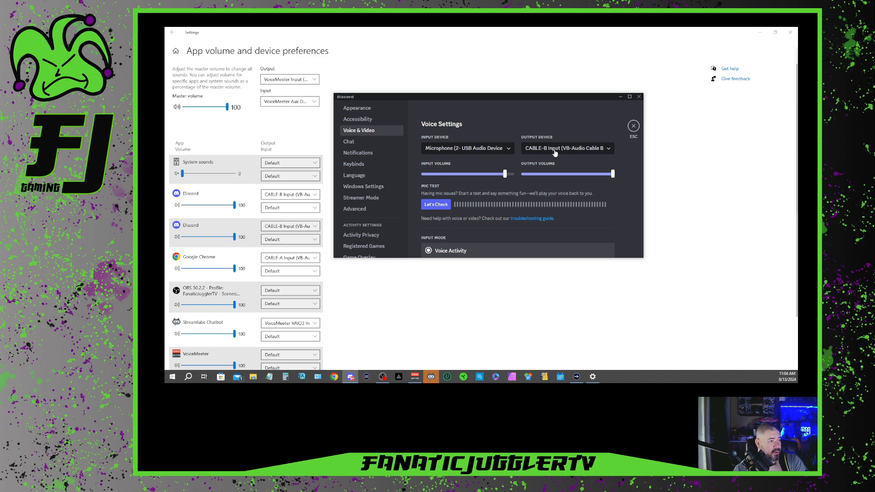
Compare Discord's voice output device with the input assigned to the Discord strip in Voicemeeter
click(415, 376)
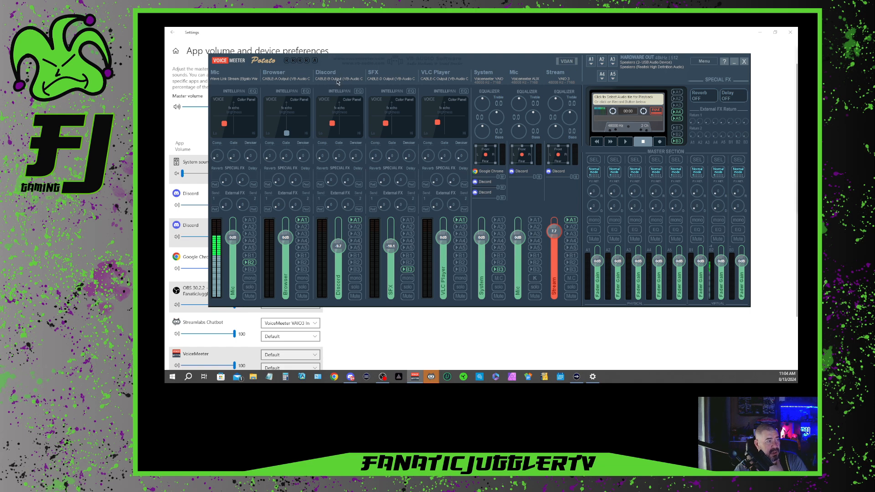
click(733, 61)
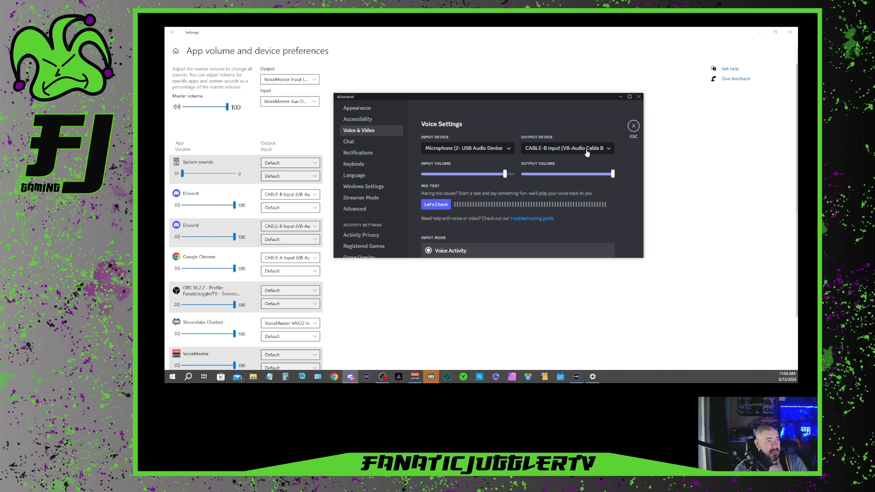
click(415, 376)
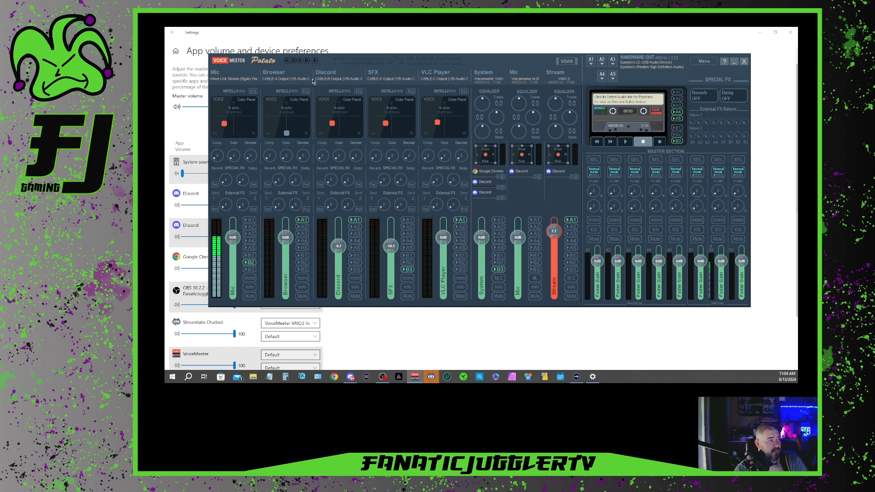
click(734, 61)
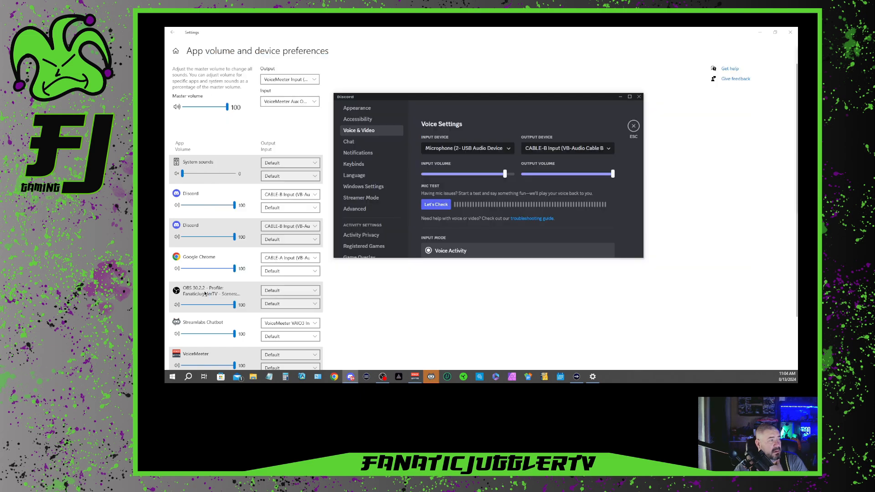
Set Google Chrome's output device to CABLE-A Input (VB-Audio Cable A) in the Windows app preferences
click(314, 258)
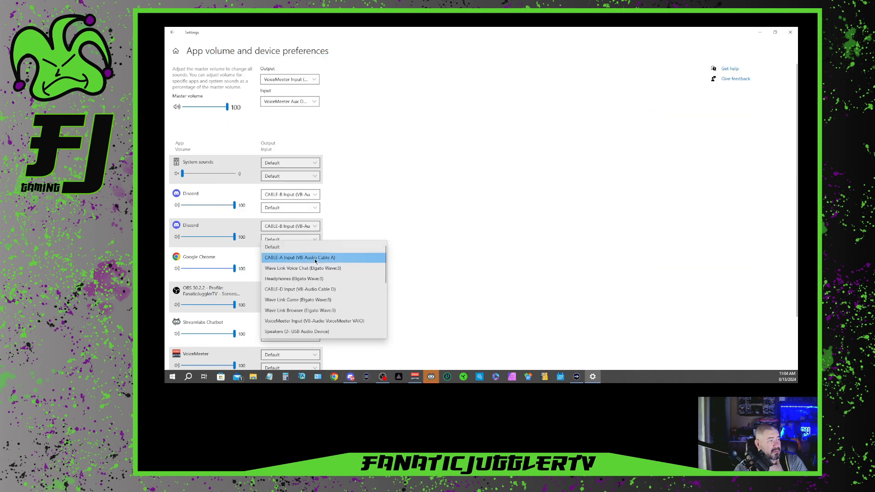
click(332, 258)
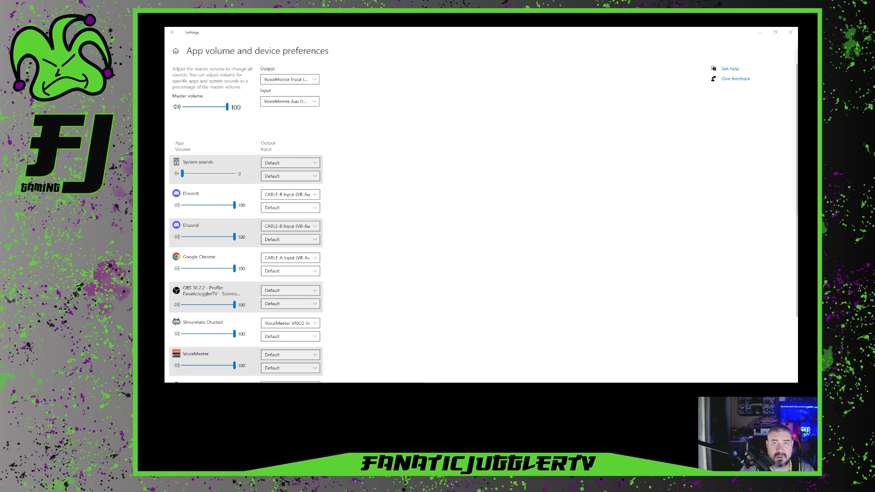
Move the Streamlabs Chatbot window beside the app list and show its Songrequest page
drag(798, 100, 549, 104)
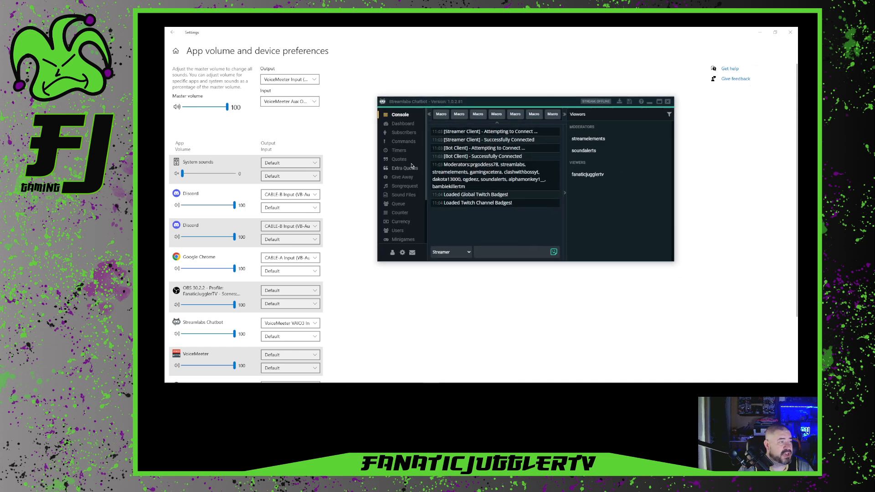
click(404, 189)
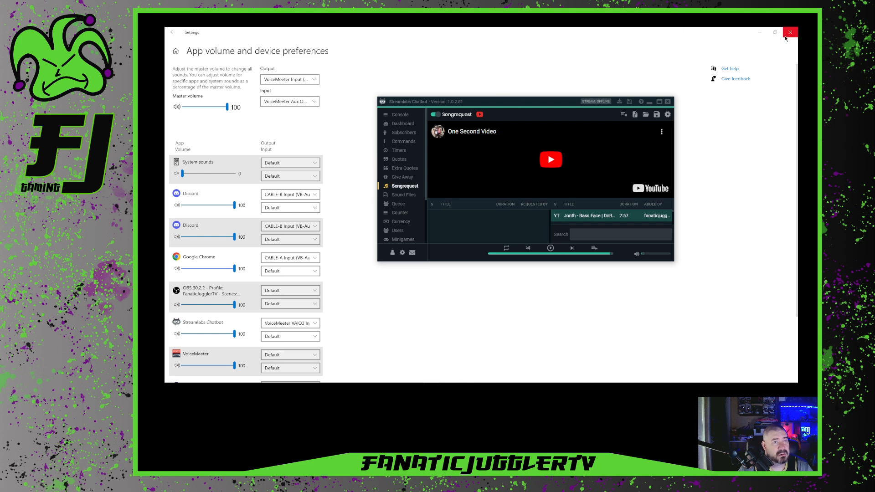
Minimize the Windows app volume and device preferences window
click(759, 32)
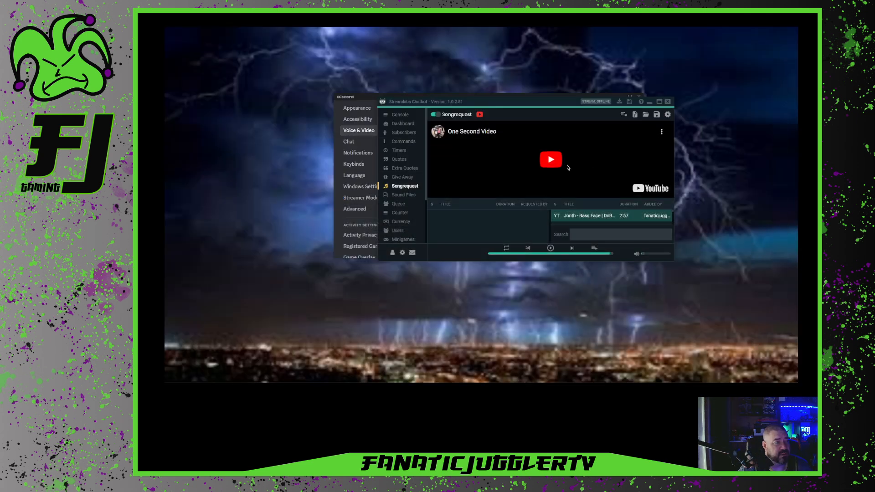
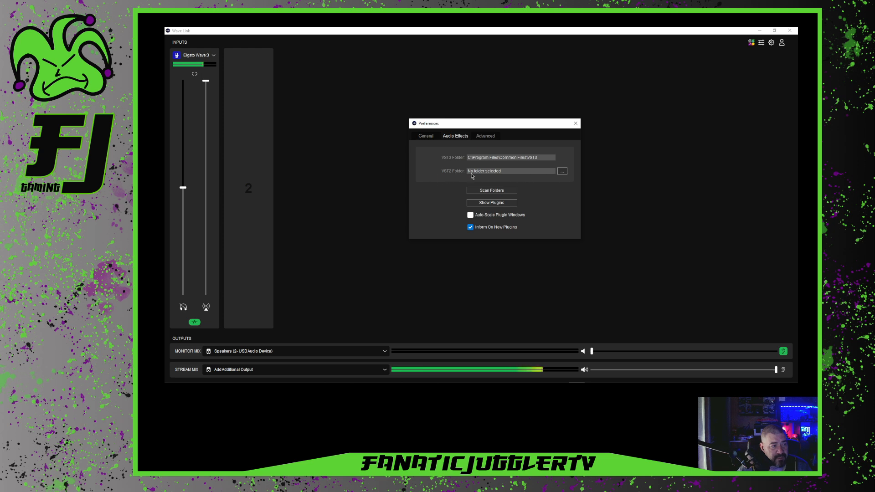
click(562, 171)
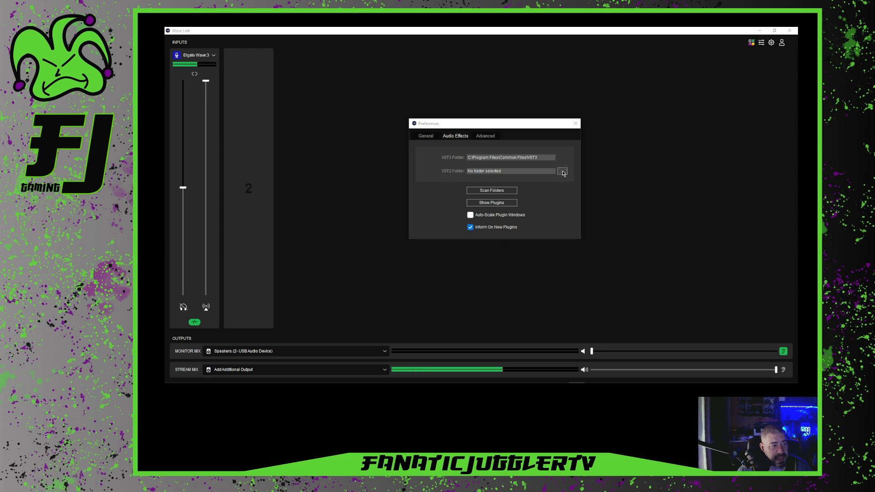
drag(578, 135, 516, 113)
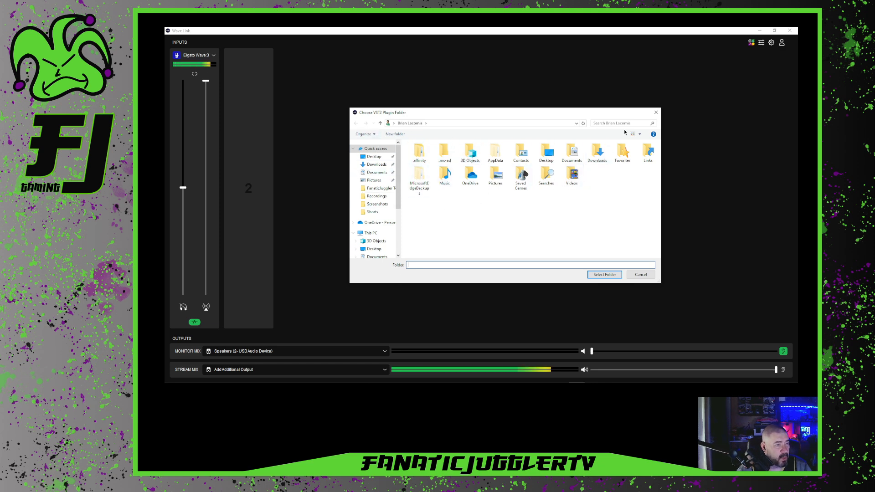
click(657, 113)
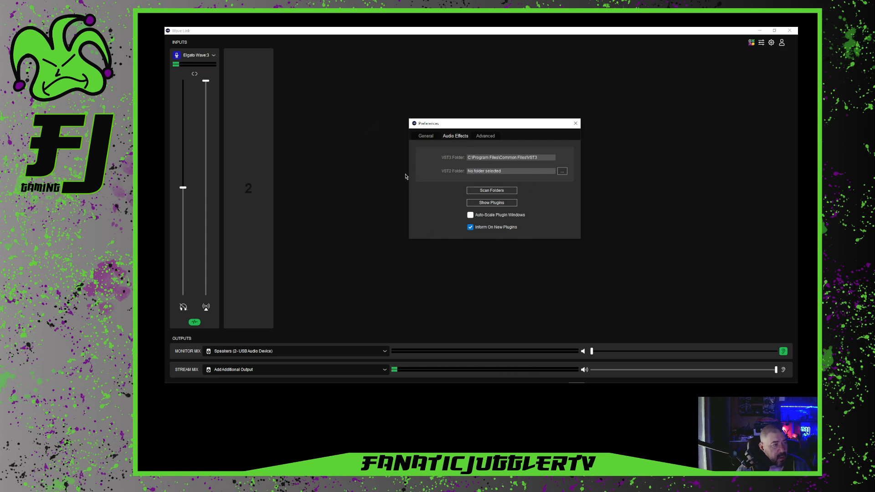
Scan the plugin folders in Wave Link for new audio effects and dismiss the scan message
click(490, 192)
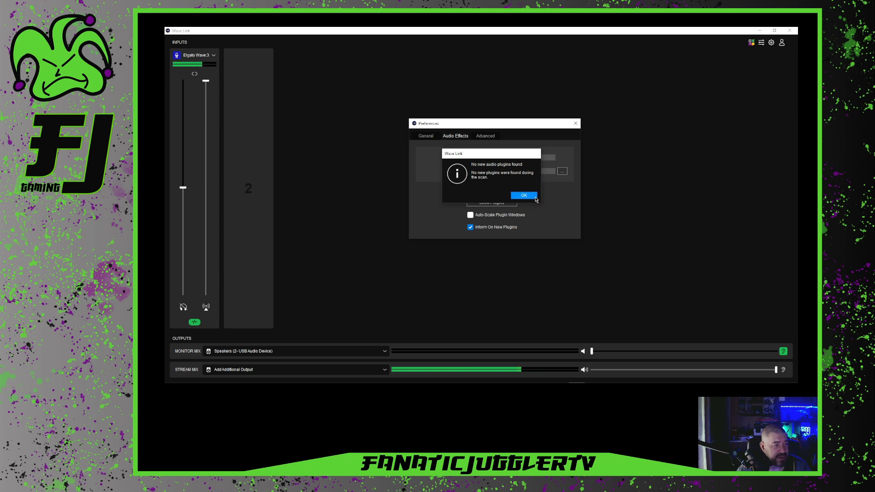
click(535, 195)
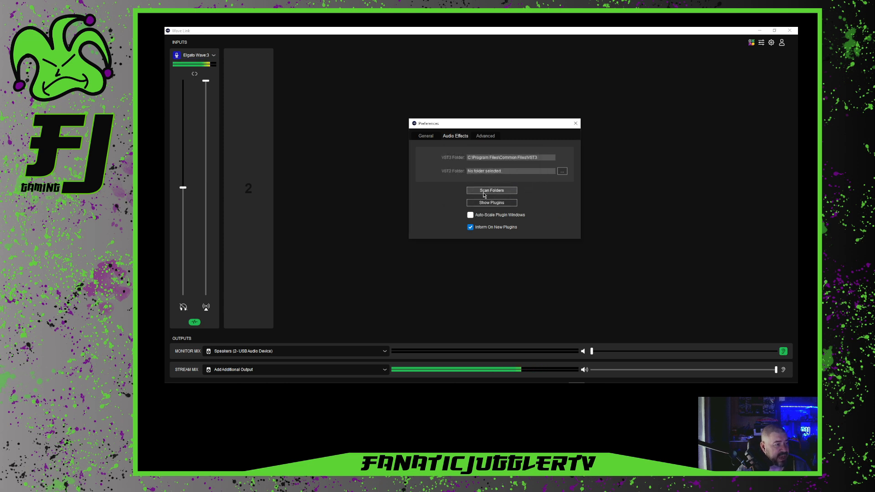
Browse the Cockos and Elgato effects that can be added to the Elgato Wave:3 channel, without adding any
click(195, 323)
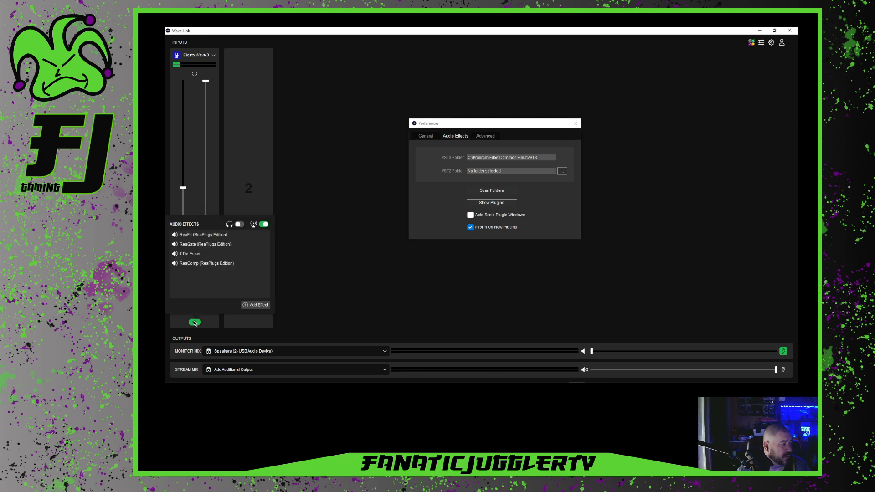
click(261, 307)
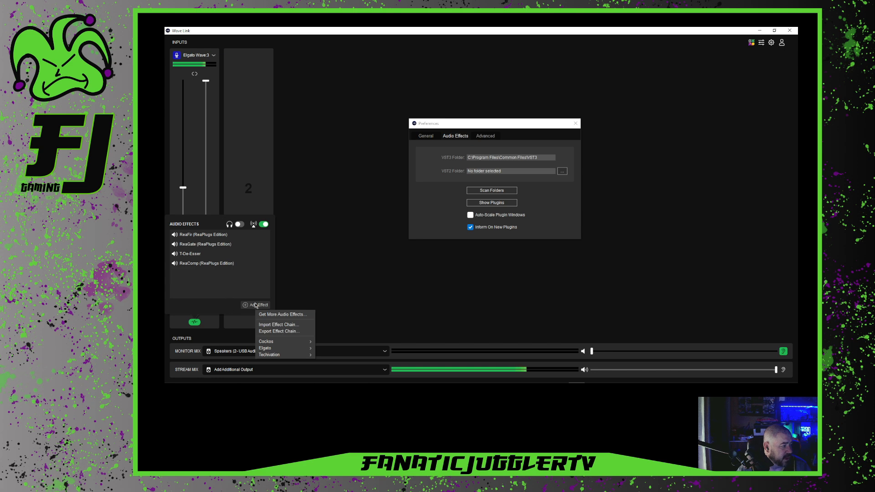
mouse_move(267, 345)
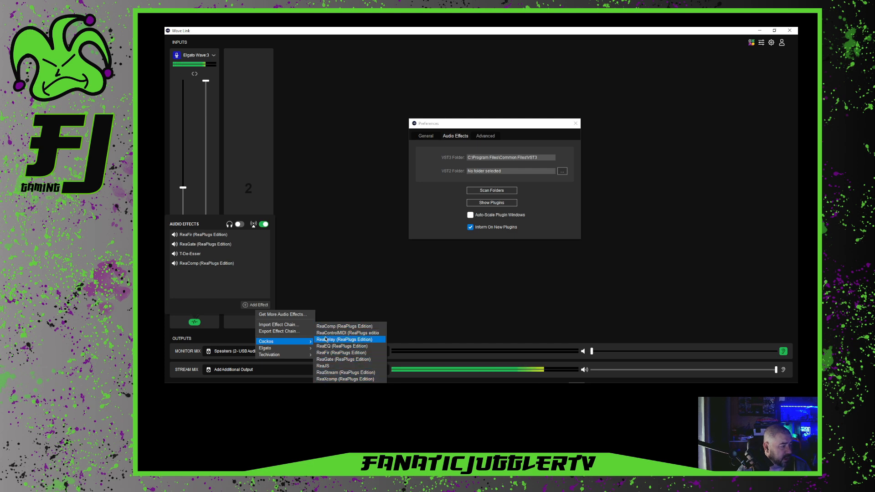
mouse_move(296, 352)
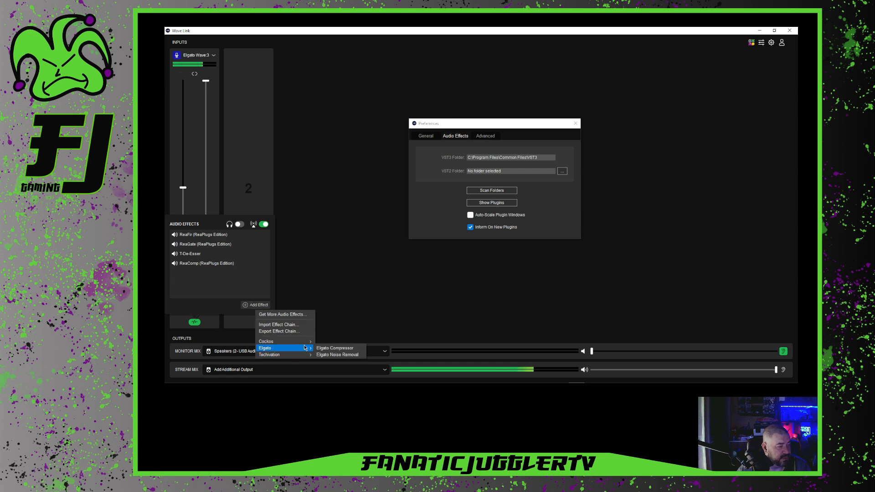
click(332, 252)
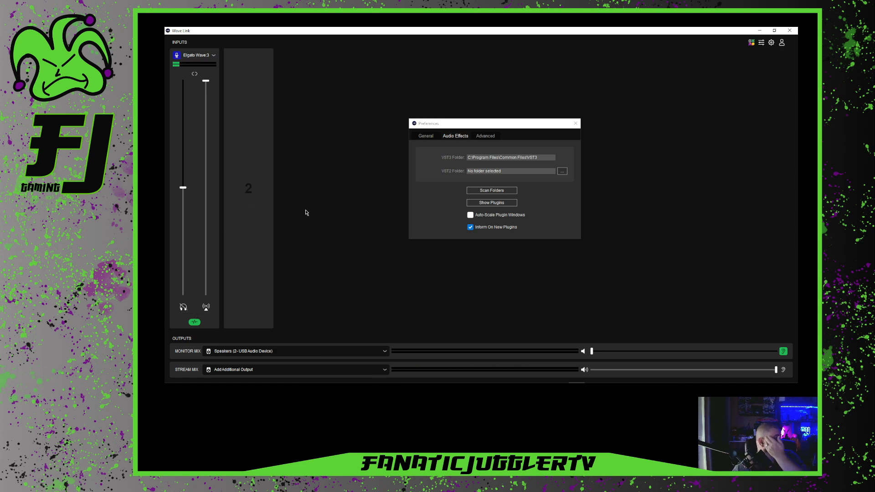
Open the ReaFir effect of the Elgato Wave:3 channel and set its mode to Subtract
click(195, 323)
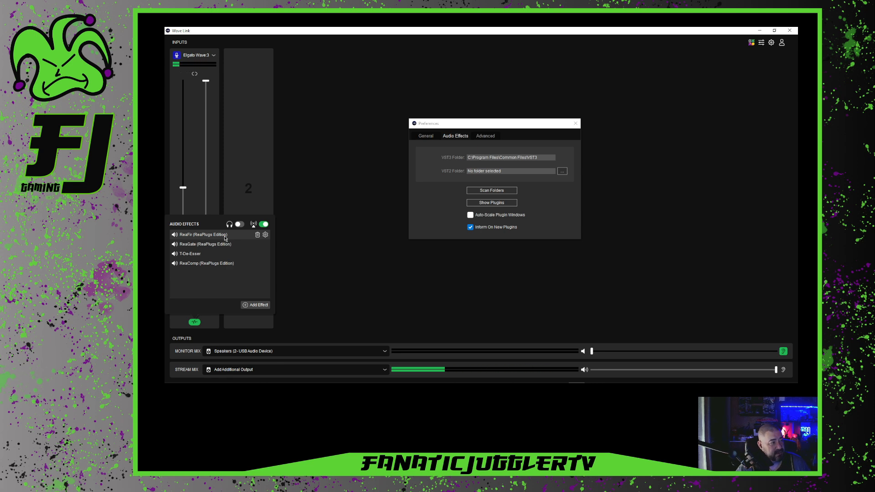
click(265, 235)
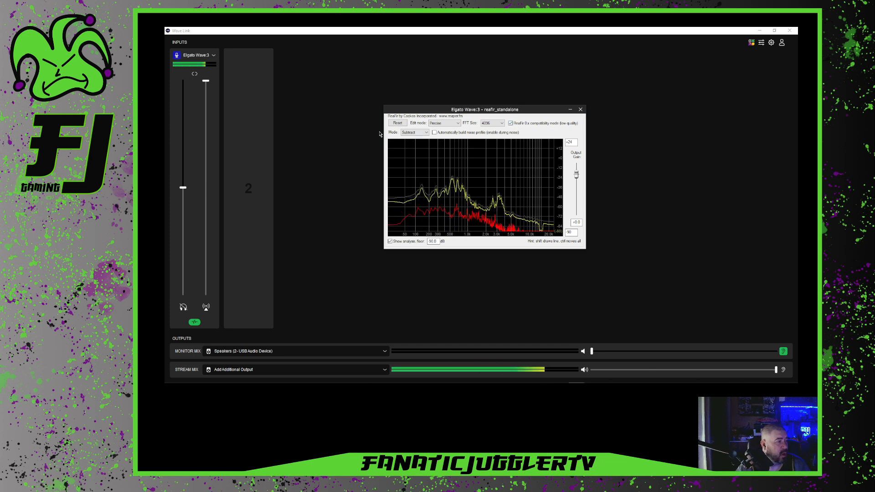
click(413, 133)
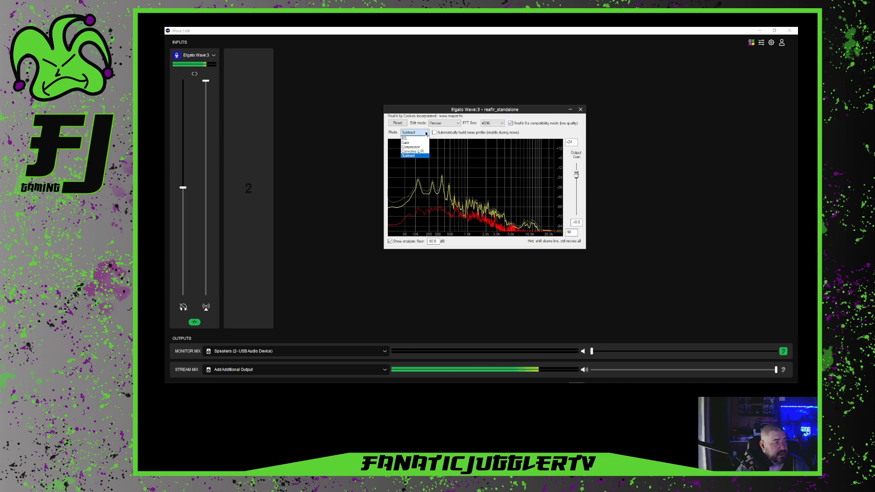
click(414, 156)
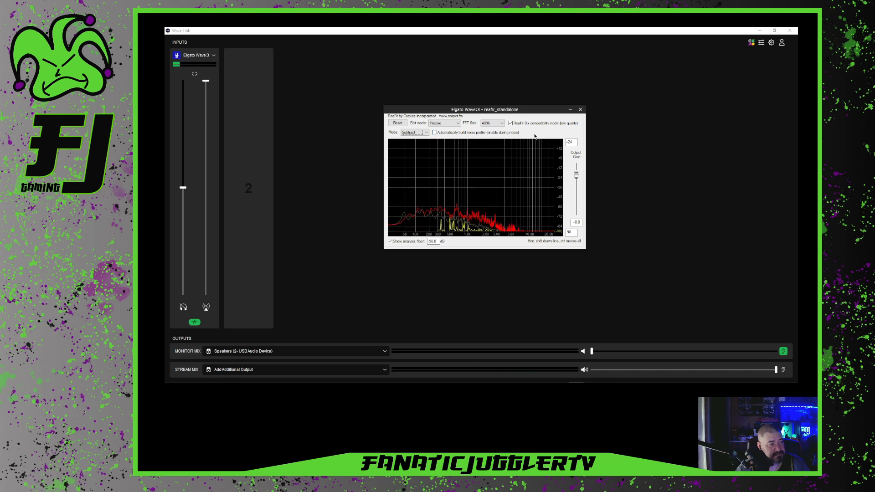
Build a noise profile automatically in ReaFir, and close both the ReaFir window and the Preferences dialog
click(434, 132)
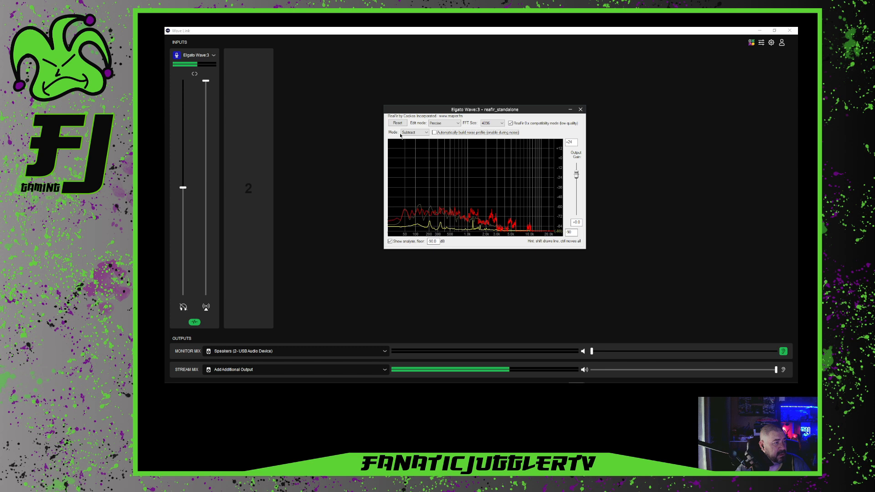
click(510, 123)
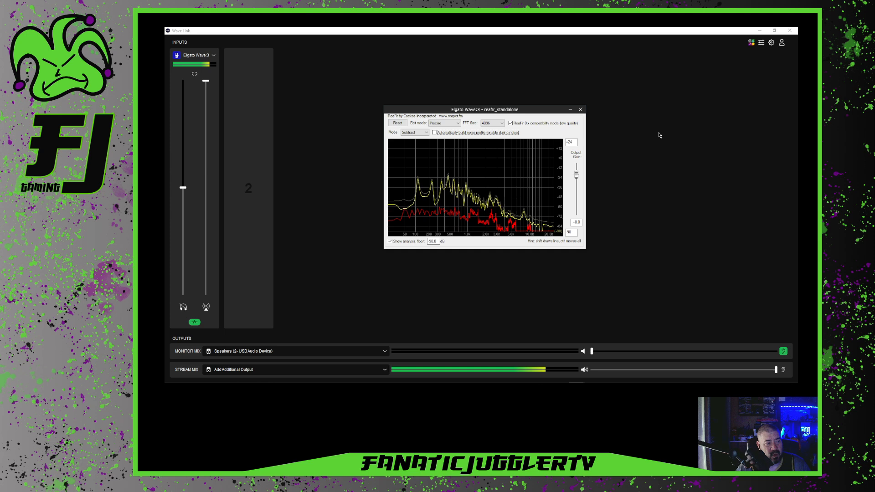
click(581, 109)
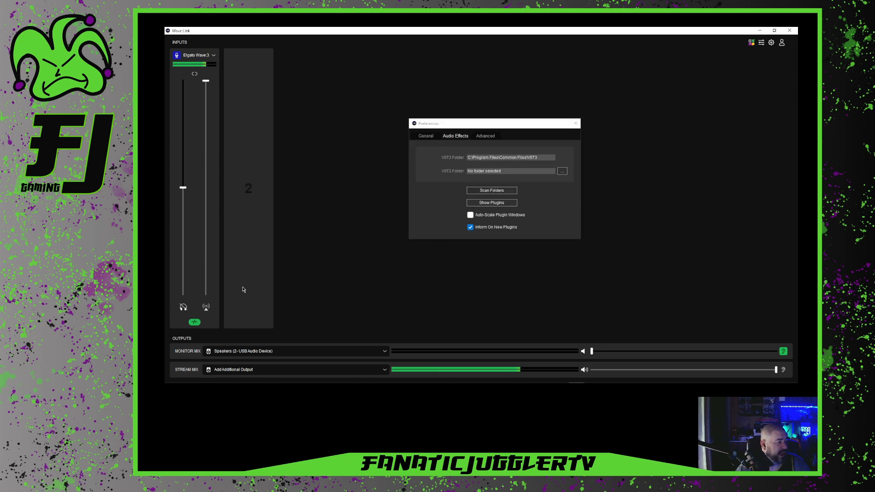
click(576, 125)
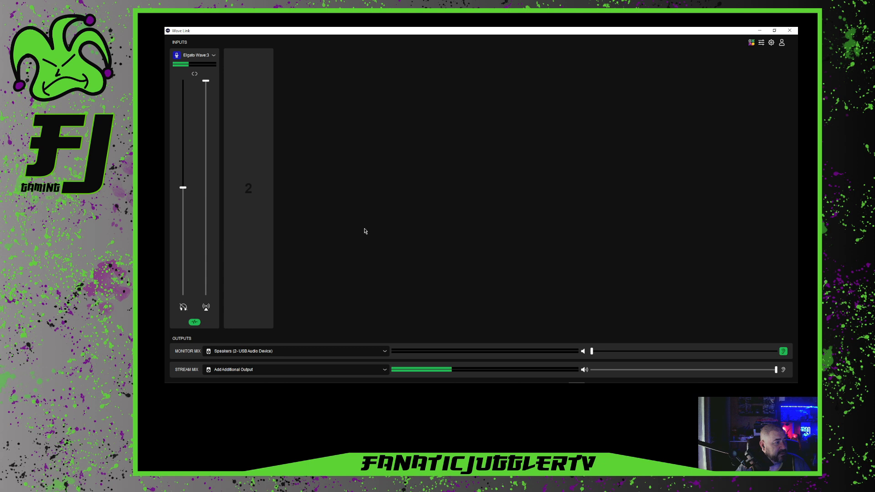
Examine the threshold, envelope and output settings of the Elgato Wave:3 channel's ReaGate effect and close its window
click(194, 322)
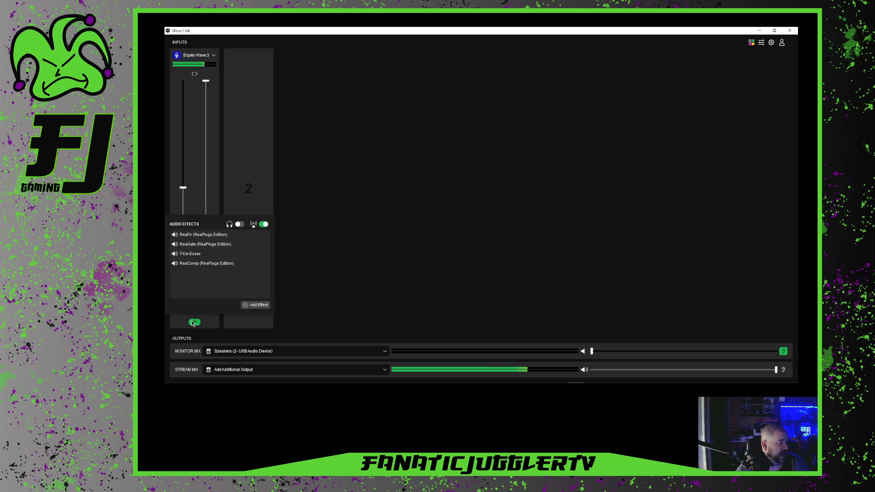
click(194, 246)
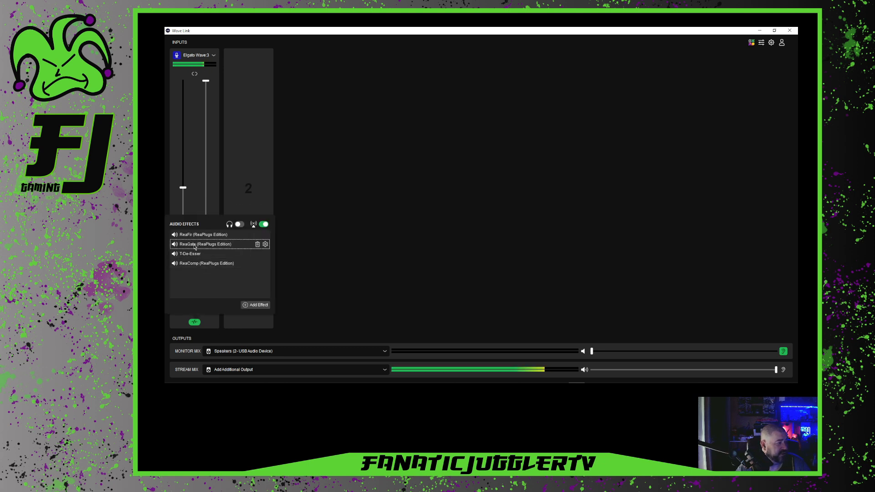
click(266, 245)
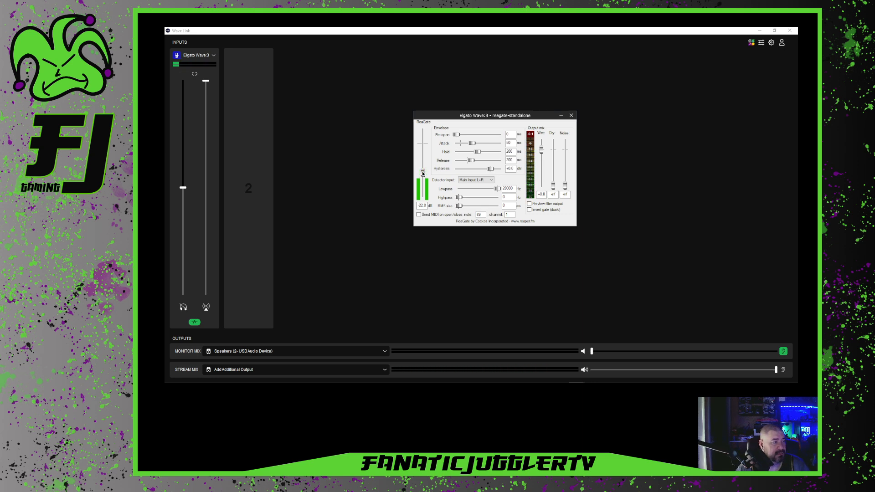
click(360, 189)
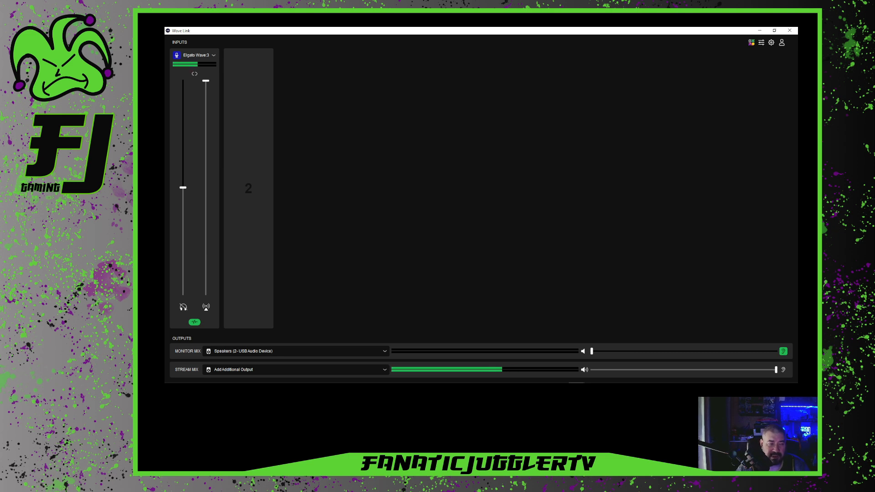
key(alt+Tab)
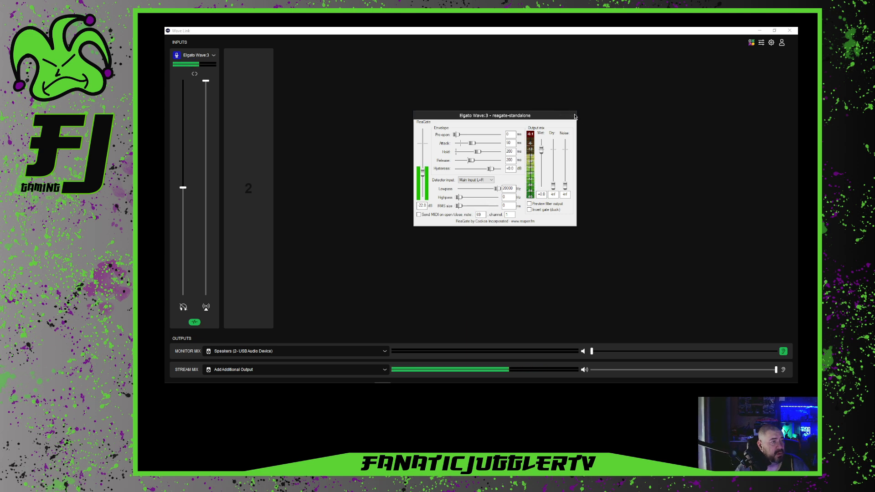
click(386, 220)
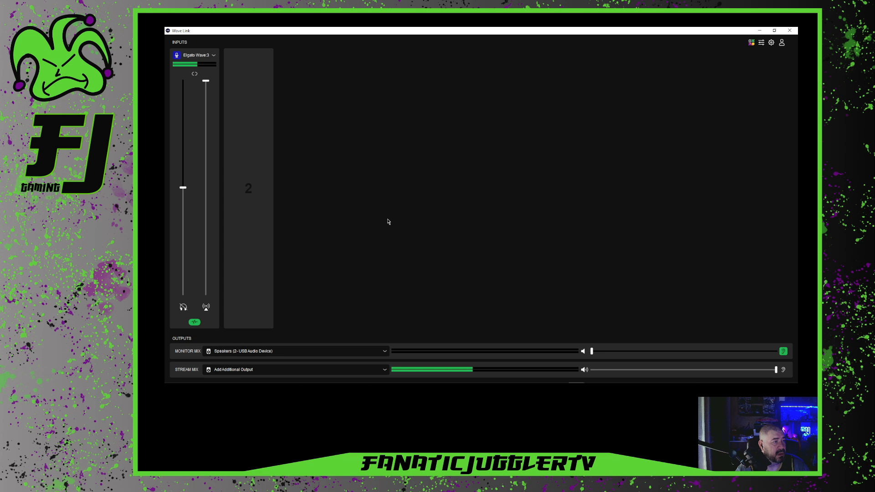
Open T-De-Esser on the Elgato Wave:3 channel, compare it switched off and on, and close its window
click(196, 323)
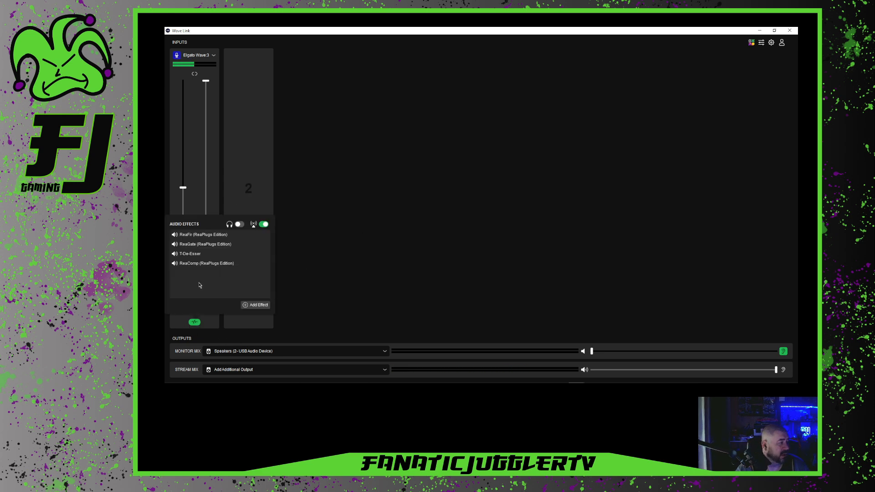
mouse_move(189, 255)
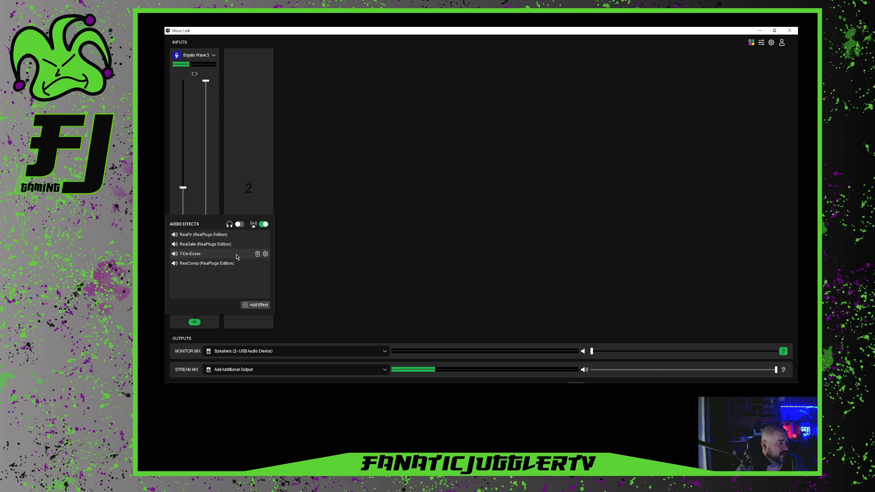
click(266, 256)
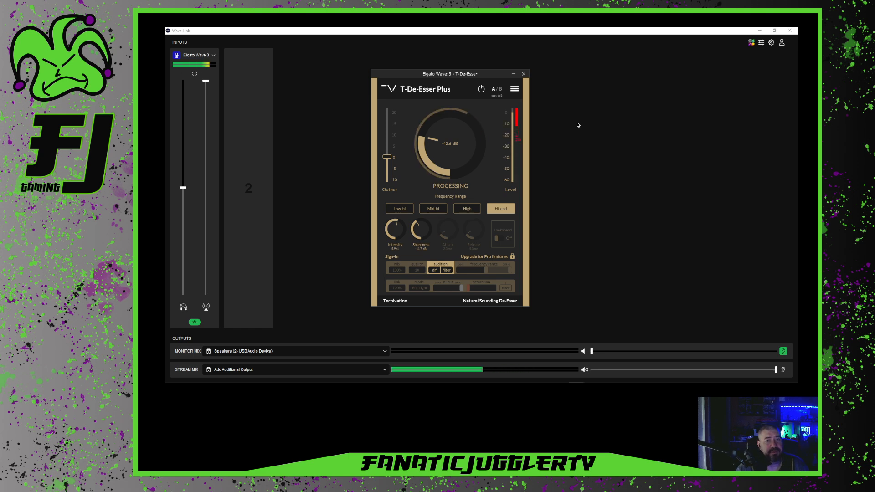
click(480, 89)
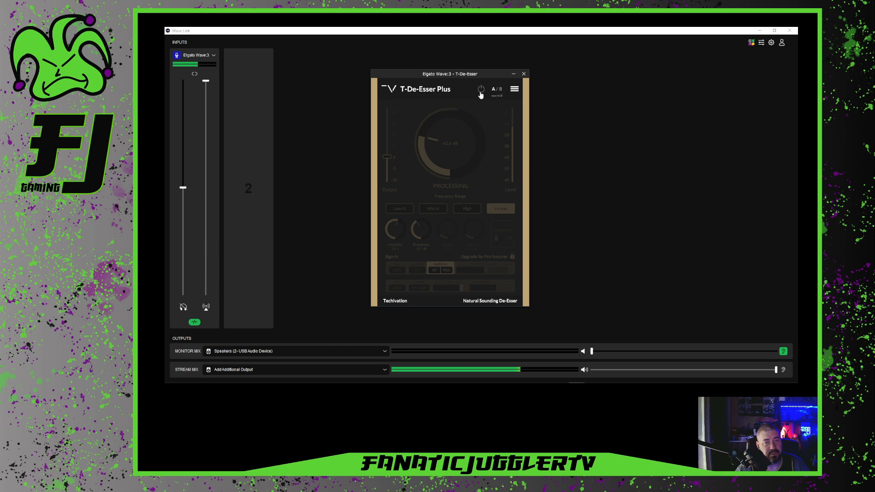
click(480, 89)
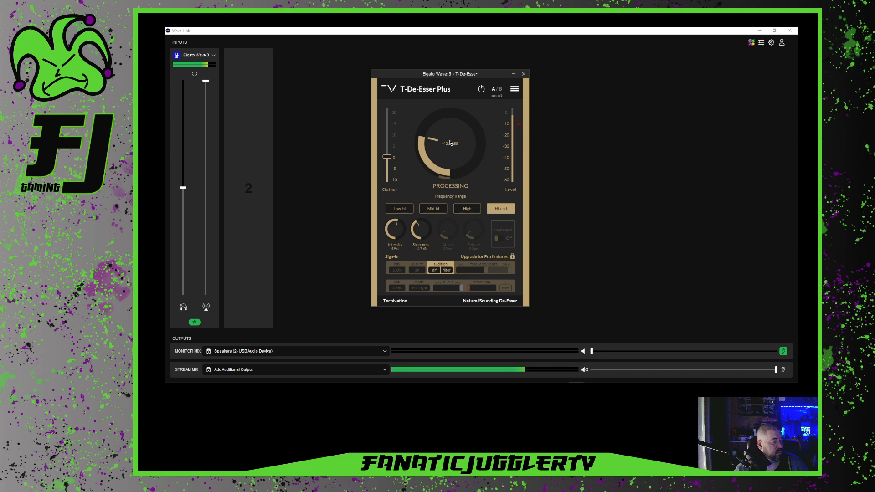
click(524, 76)
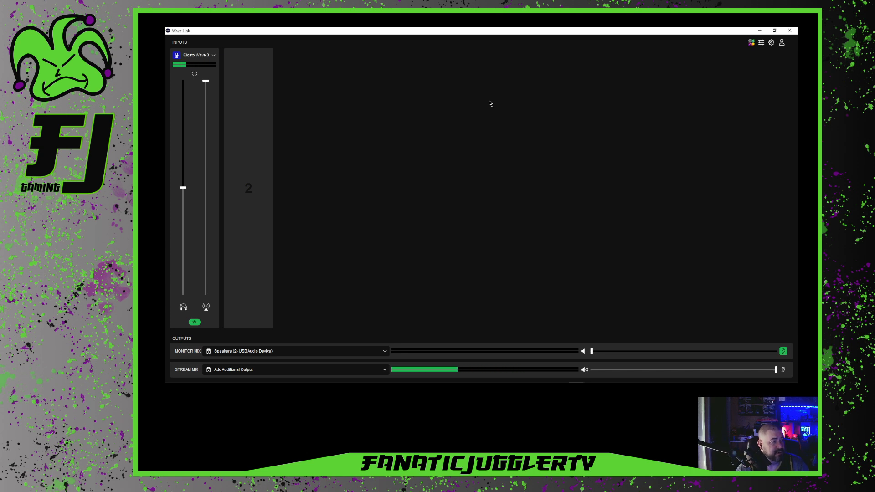
Open the ReaComp effect of the Elgato Wave:3 channel and examine its compressor settings
click(195, 323)
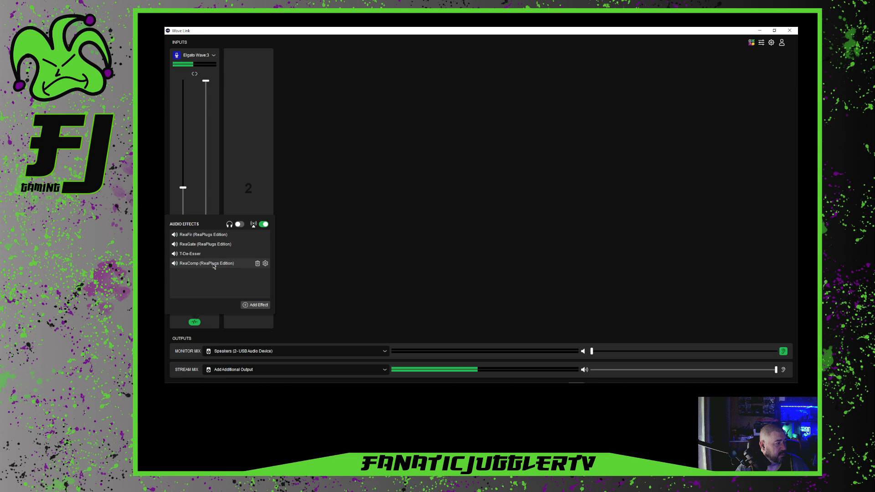
click(267, 264)
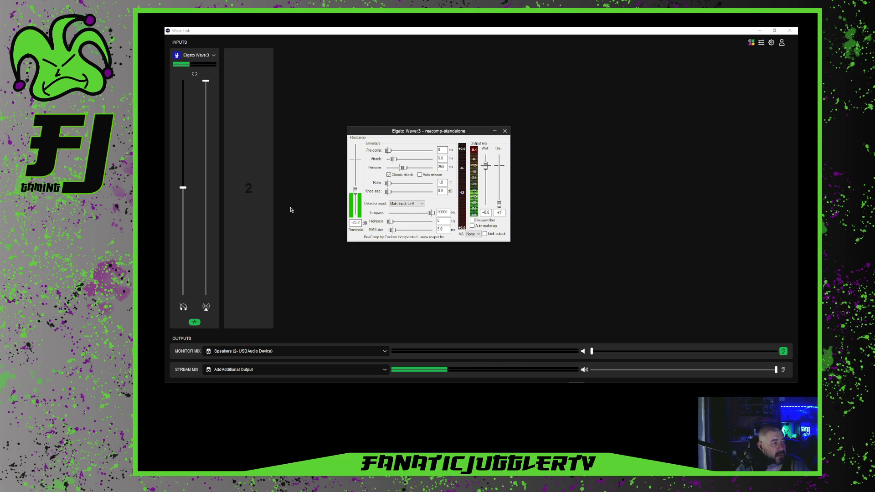
mouse_move(242, 313)
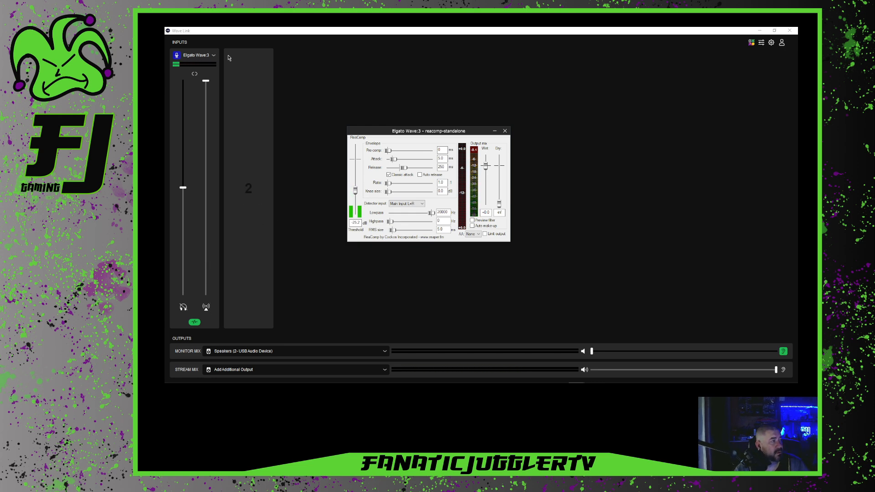
Close the ReaComp effect window and open the Wave Link Preferences dialog
click(505, 131)
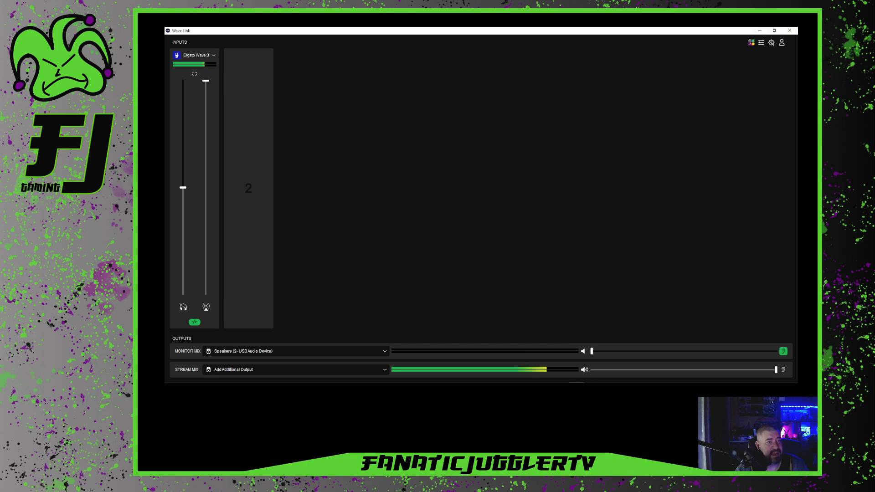
click(772, 43)
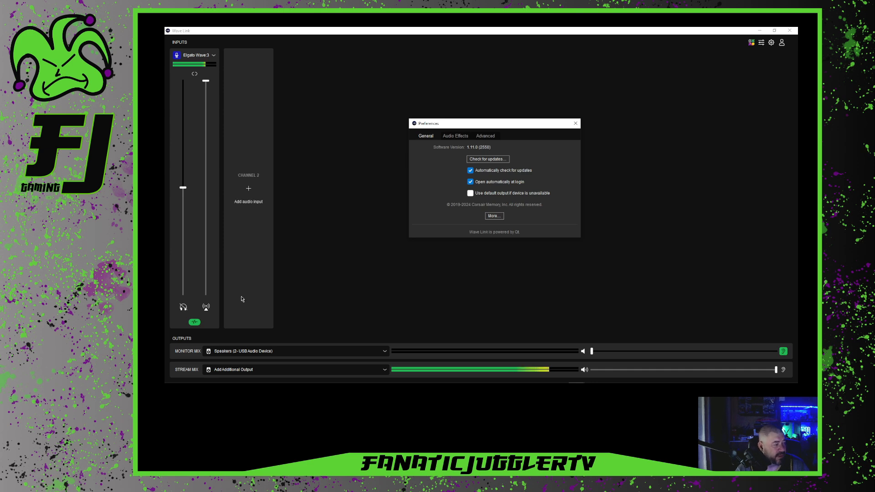
Open the Elgato Wave:3 channel's audio effects list and switch off ReaFir, ReaGate, T-De-Esser and ReaComp
click(198, 325)
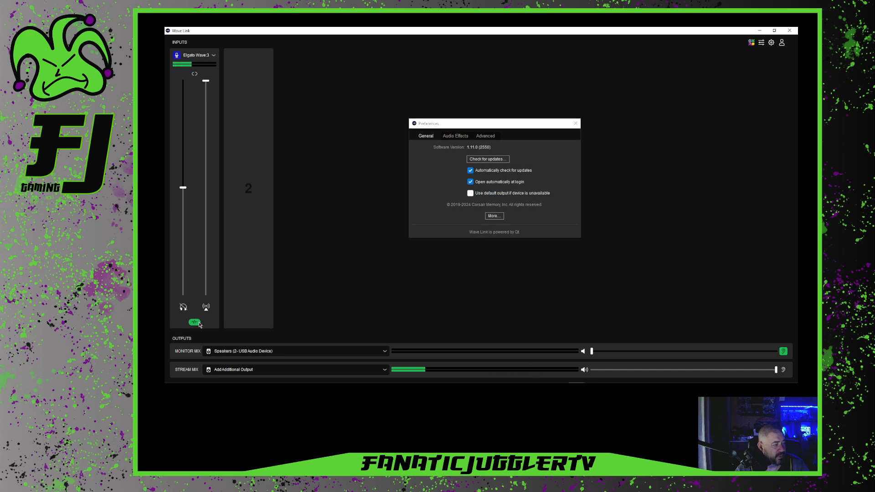
click(198, 323)
click(327, 304)
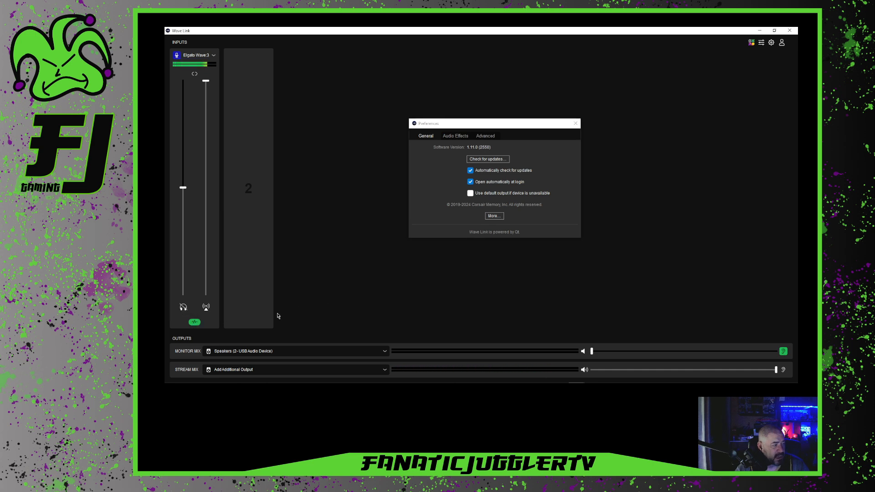
click(195, 323)
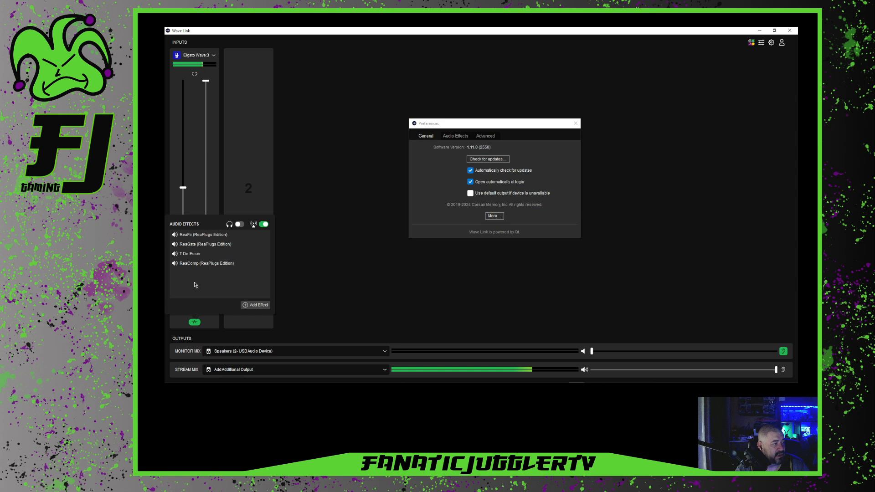
click(174, 235)
click(175, 244)
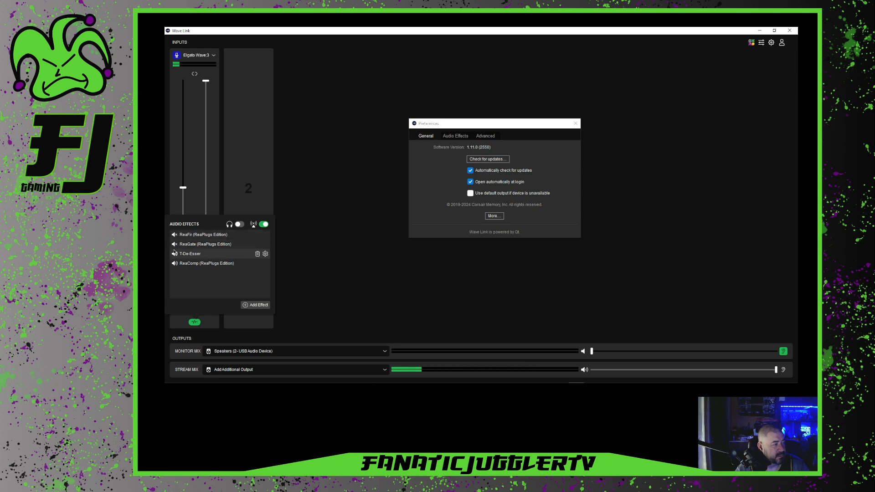
click(175, 254)
click(175, 263)
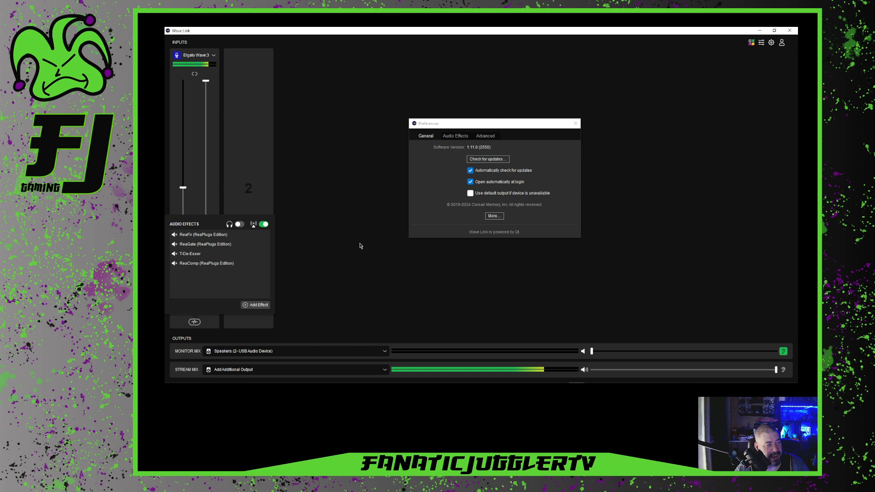
Switch all four audio effects of the Elgato Wave:3 channel back on and close the effects list and Preferences dialog
click(175, 263)
click(175, 253)
click(174, 245)
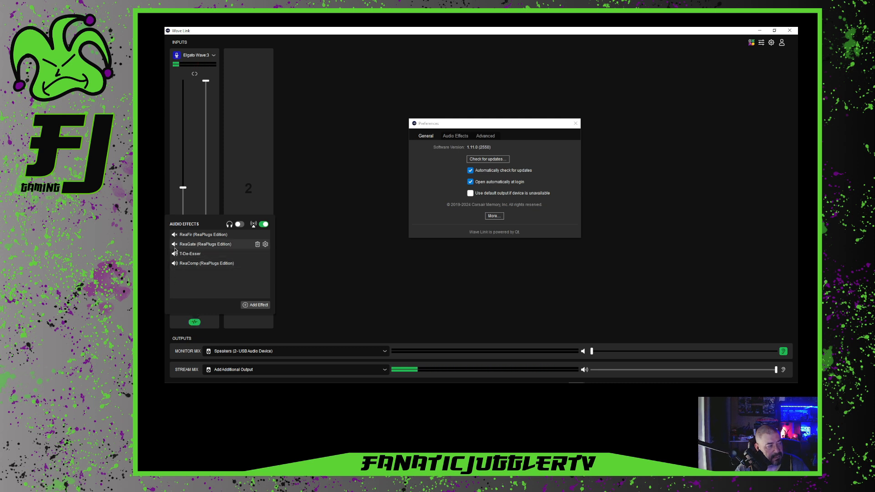
click(174, 235)
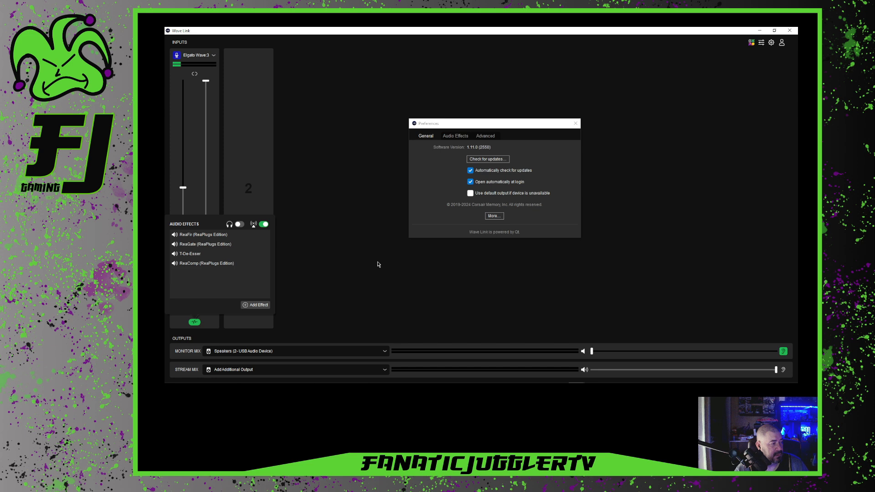
click(307, 172)
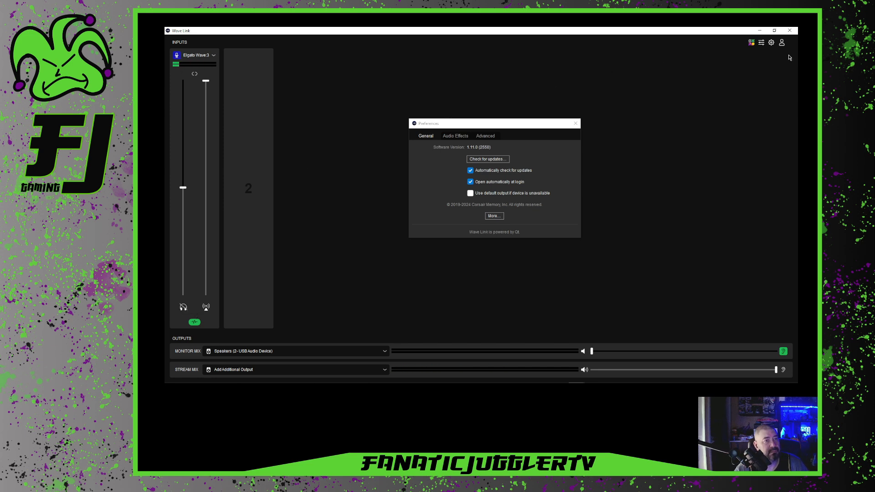
click(575, 123)
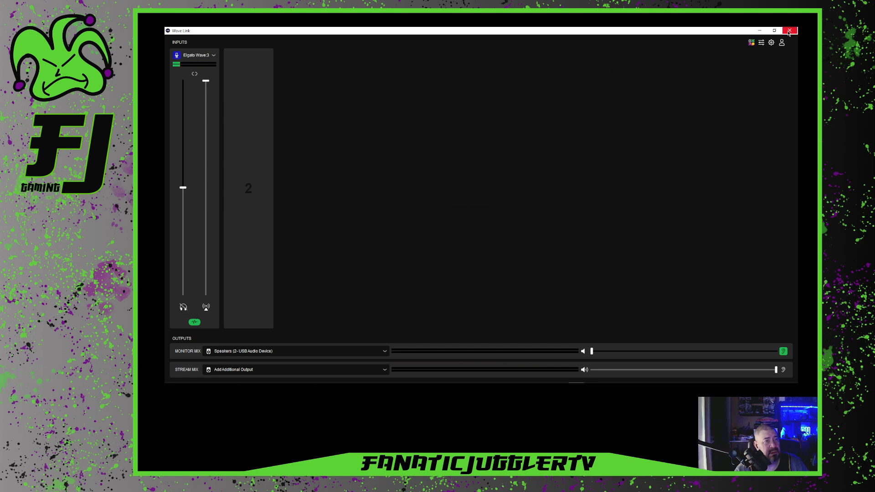